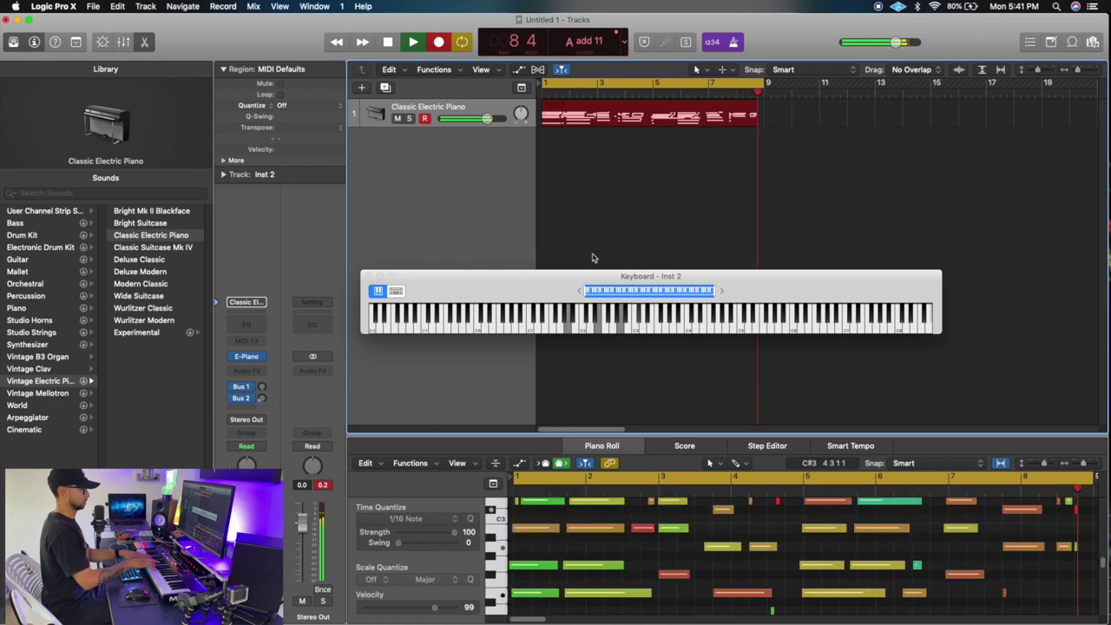
- Stop recording the electric piano part and enlarge the tracks area above the Piano Roll
key(space)
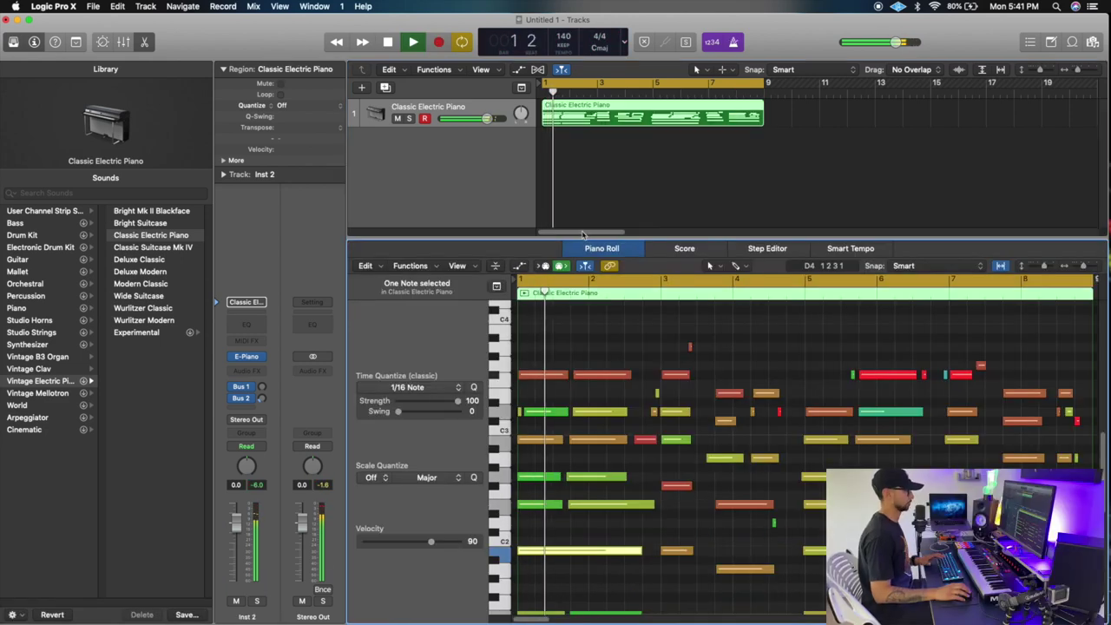
drag(586, 241, 586, 394)
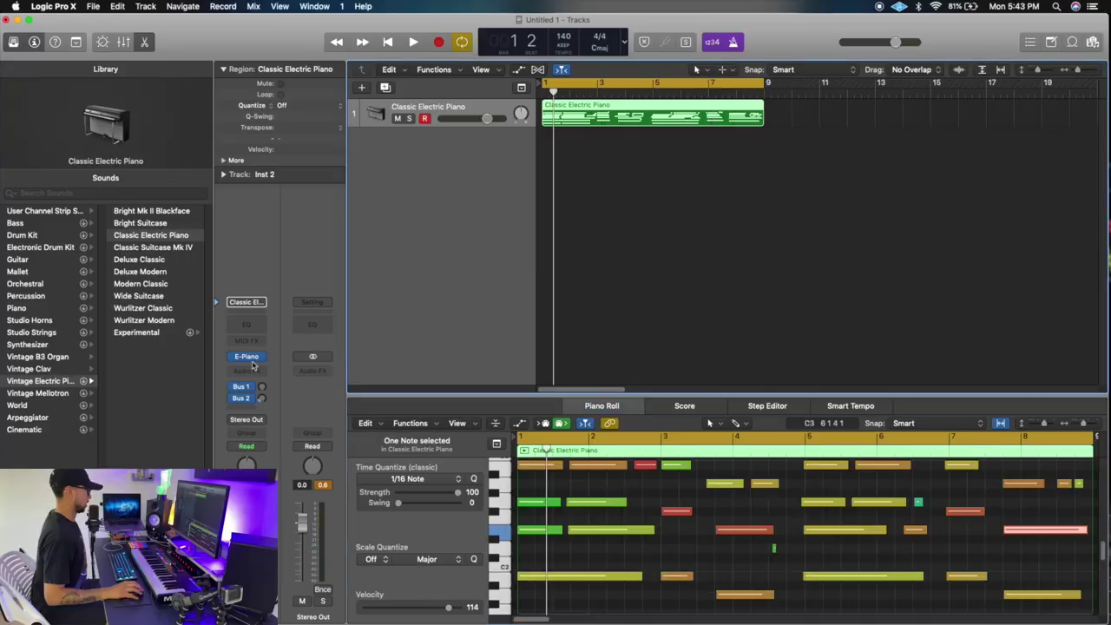
- Replace the track's E-Piano instrument with the stereo version of DUNE 3 and reposition its plug-in window
click(259, 357)
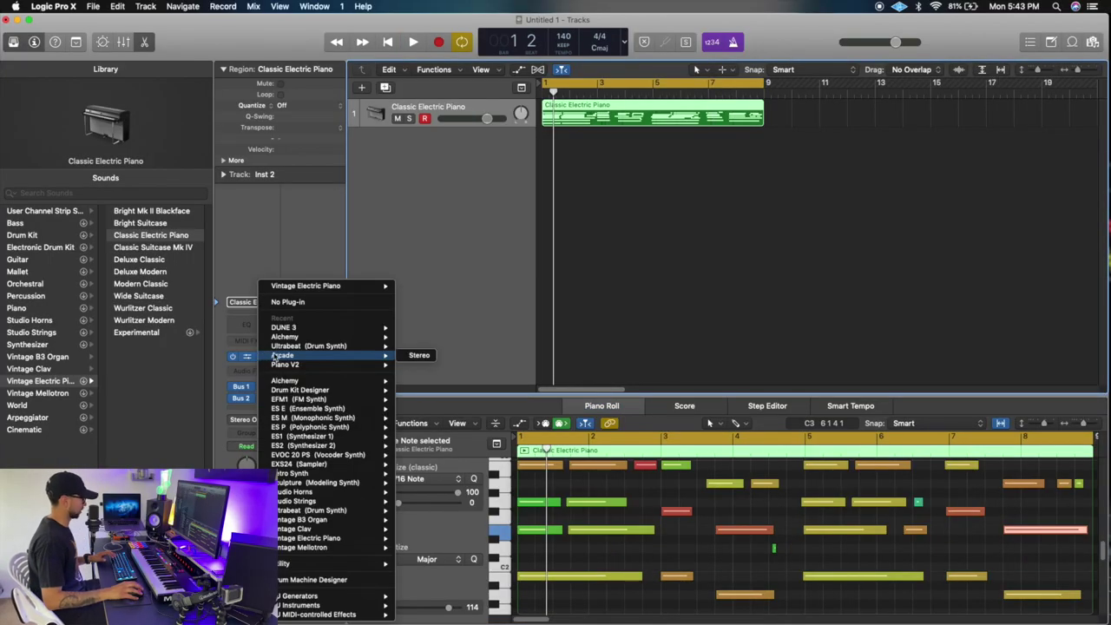
click(419, 327)
drag(425, 71, 549, 185)
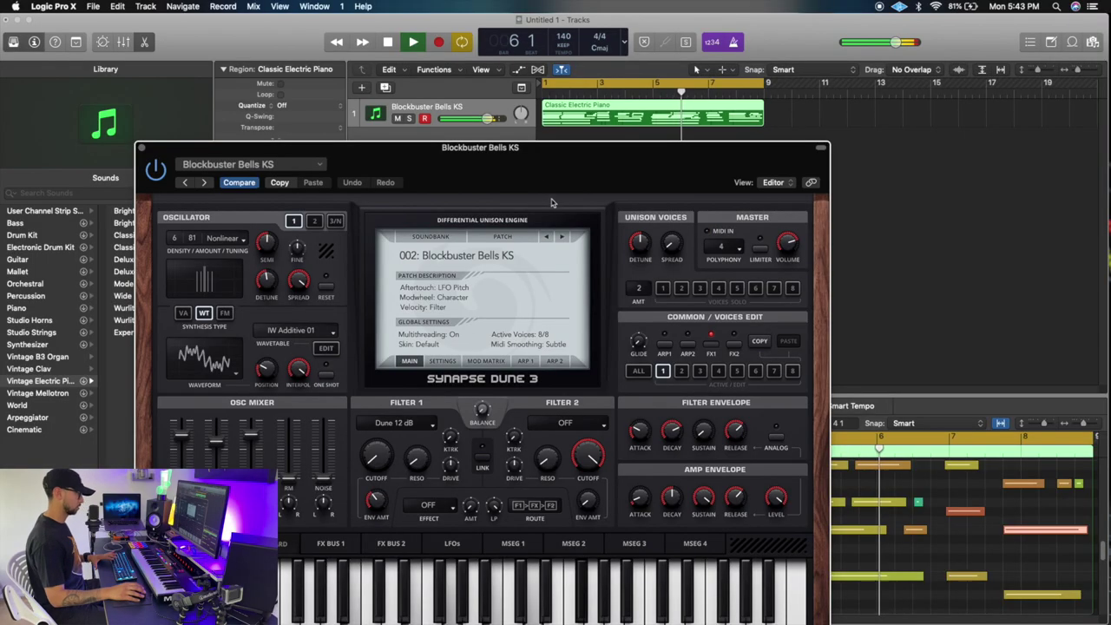
drag(551, 203, 552, 178)
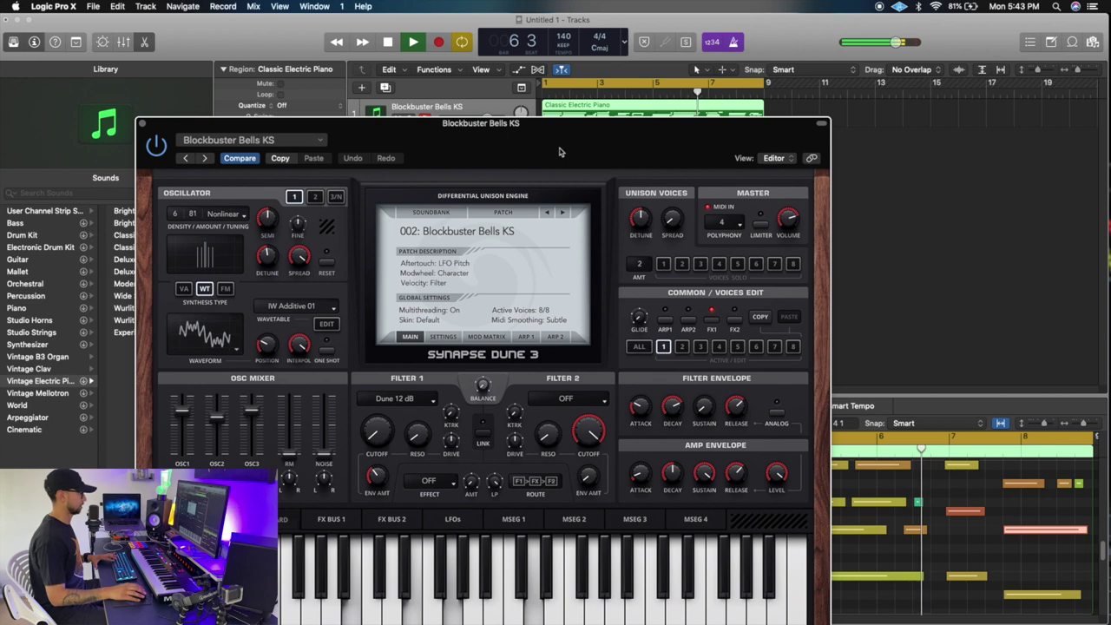
- Turn off the metronome and step through the DUNE 3 patches to 008: Keywing EDT during playback
click(562, 214)
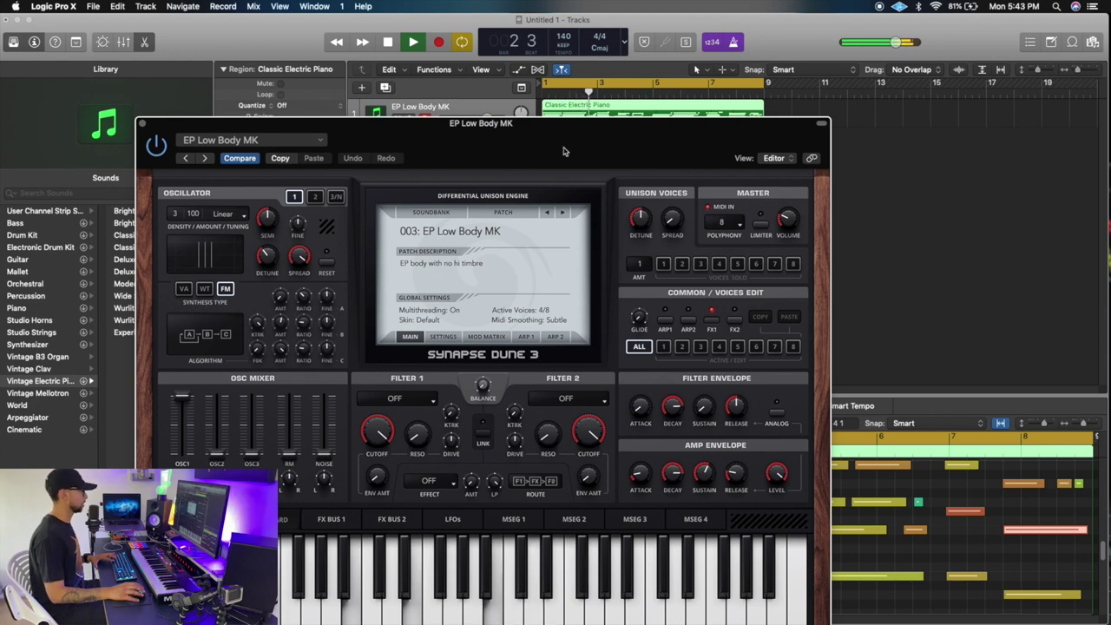
click(734, 42)
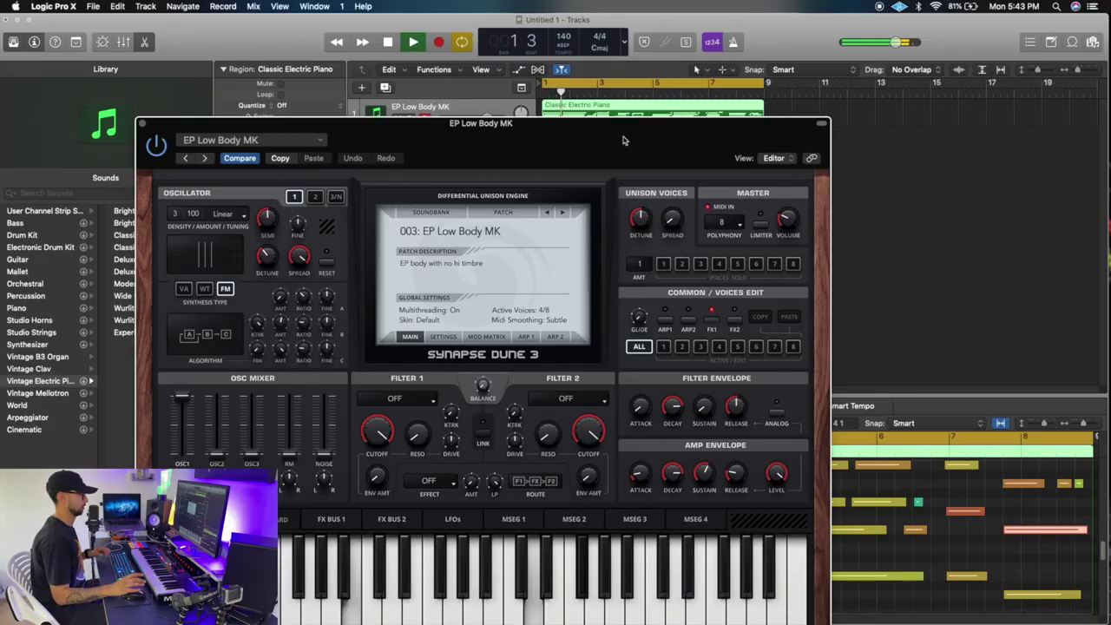
click(564, 216)
click(563, 216)
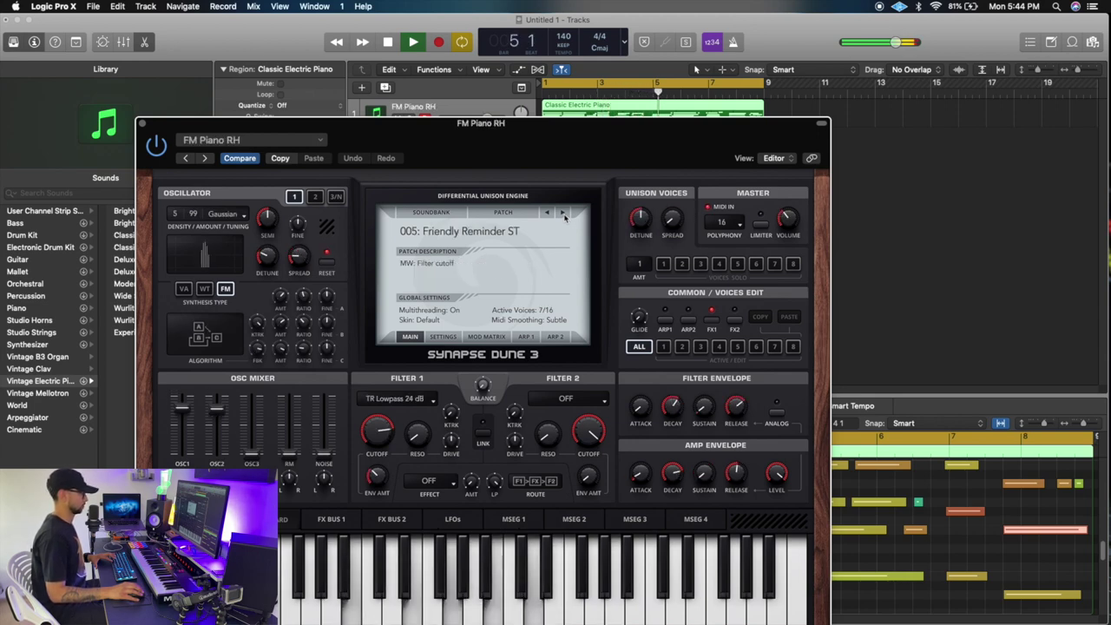
click(563, 216)
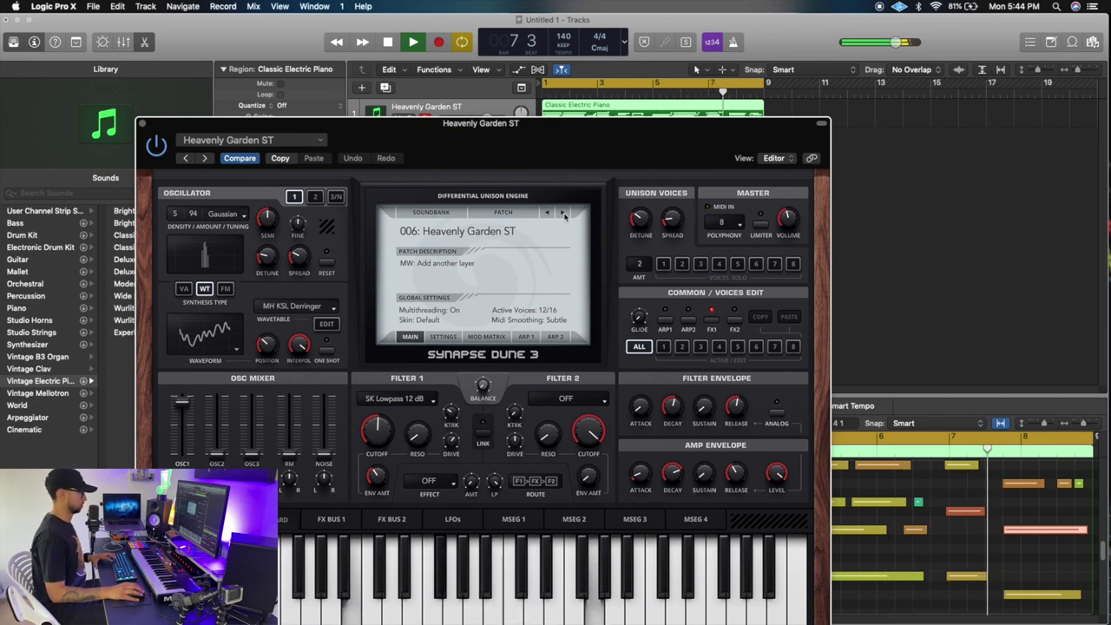
click(563, 217)
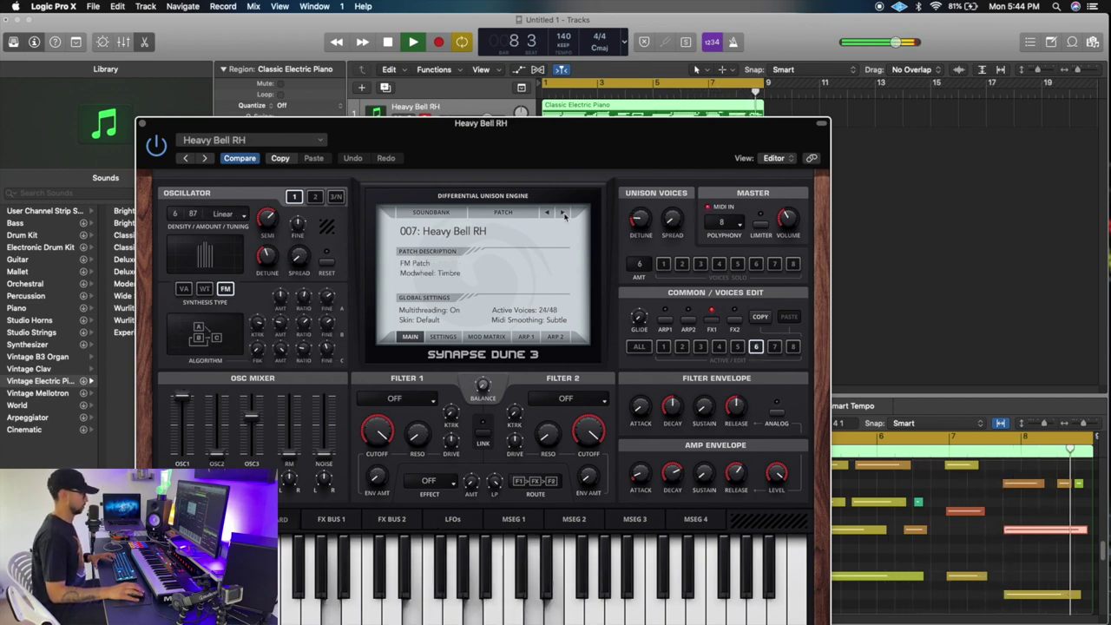
click(563, 216)
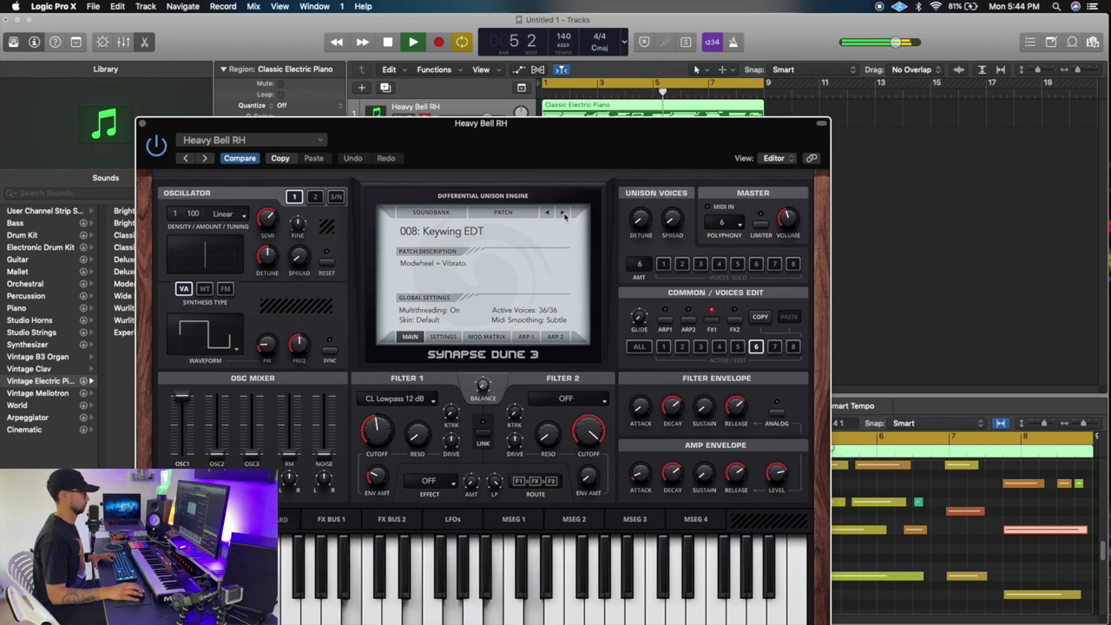
- Uncover the Piano Roll to review the recorded notes during playback, and close the DUNE 3 window
drag(480, 122, 269, 110)
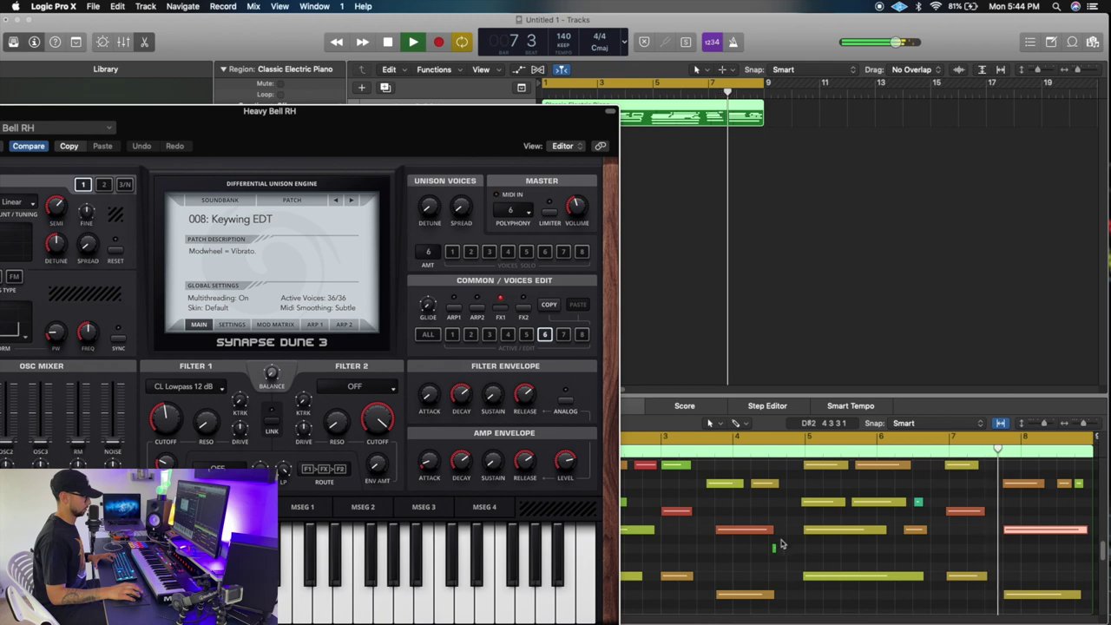
scroll(781, 544, up, 2)
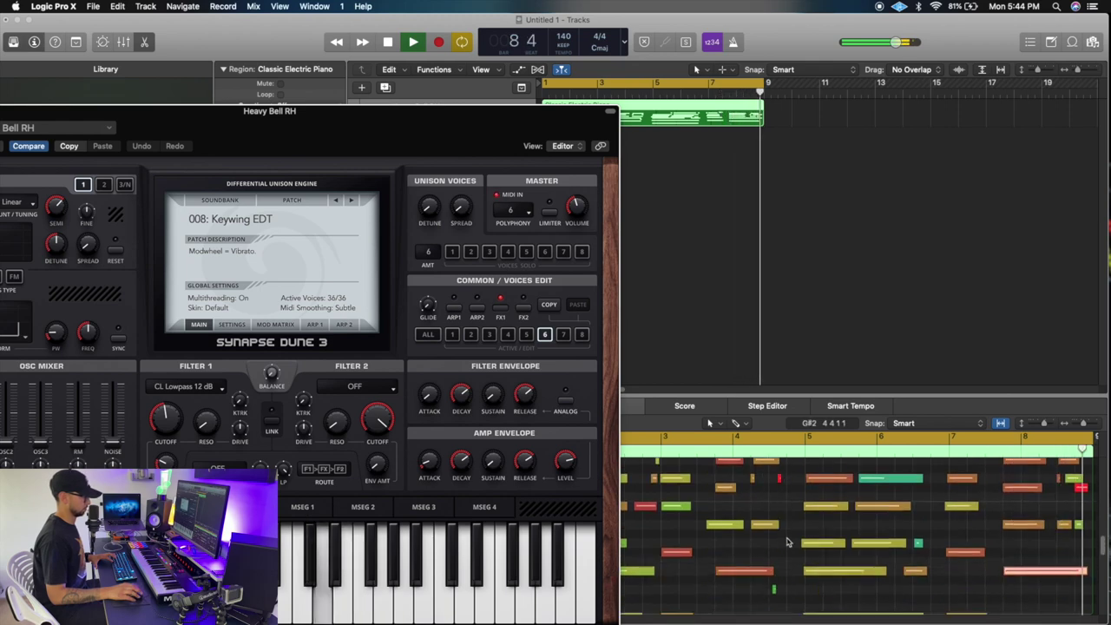
scroll(788, 542, down, 1)
drag(381, 144, 476, 122)
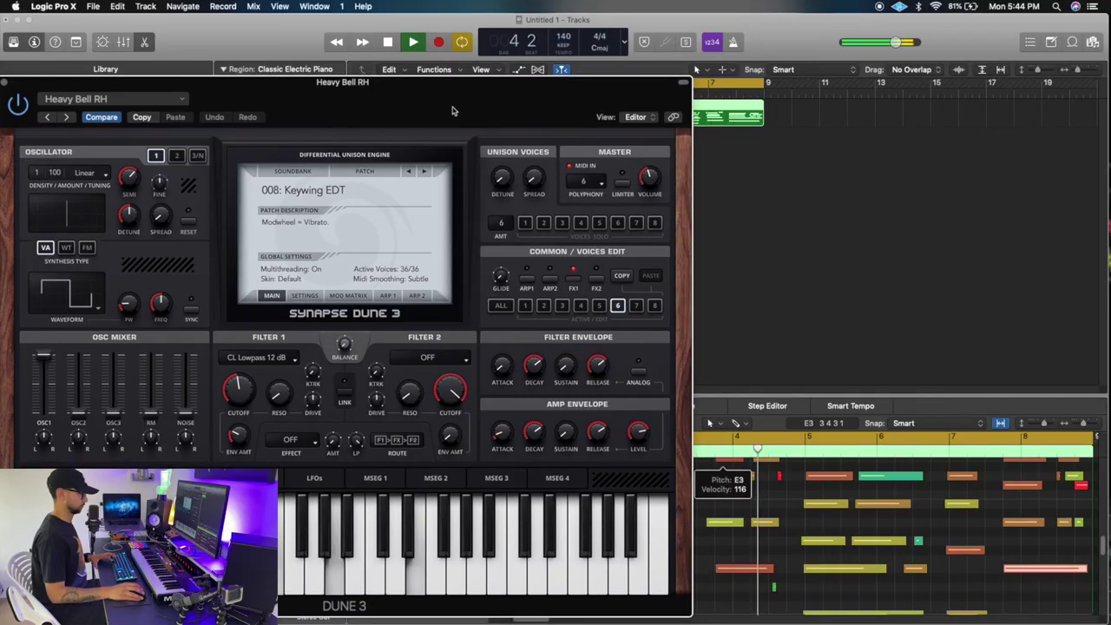
drag(451, 111, 642, 89)
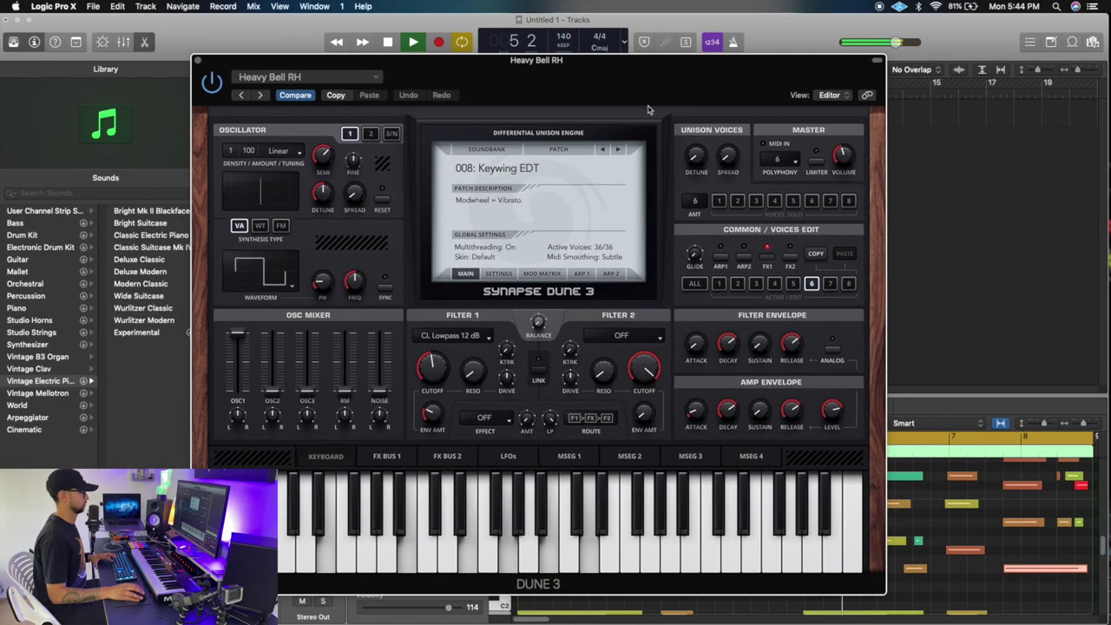
click(198, 60)
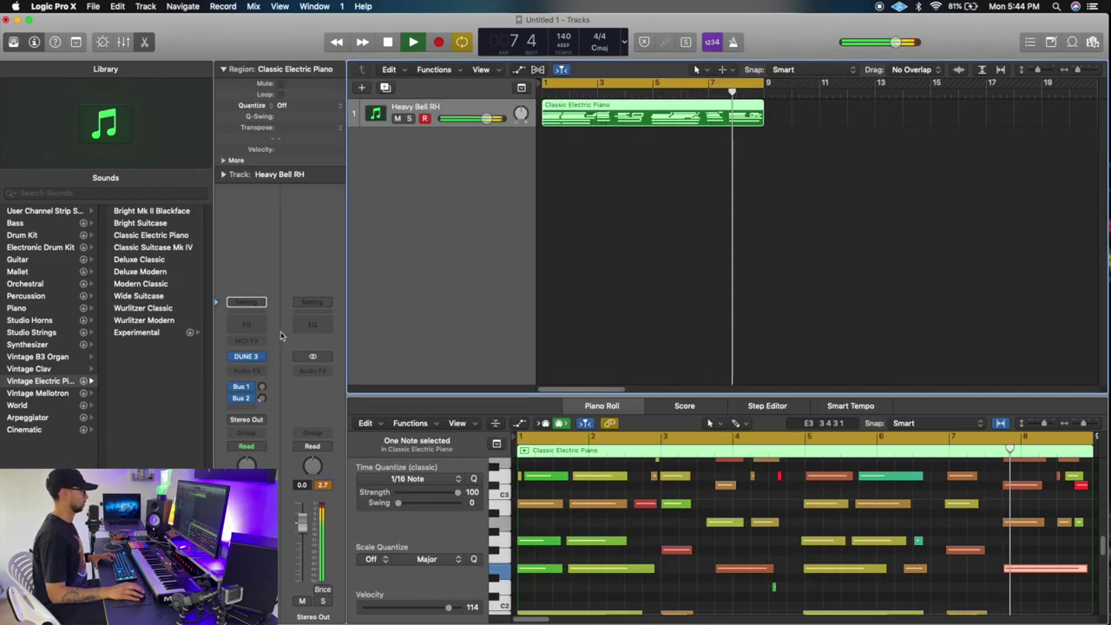
- Insert the FF Pro-Q 3 equalizer as a stereo effect on the DUNE 3 track and load its Low Cut preset
click(263, 371)
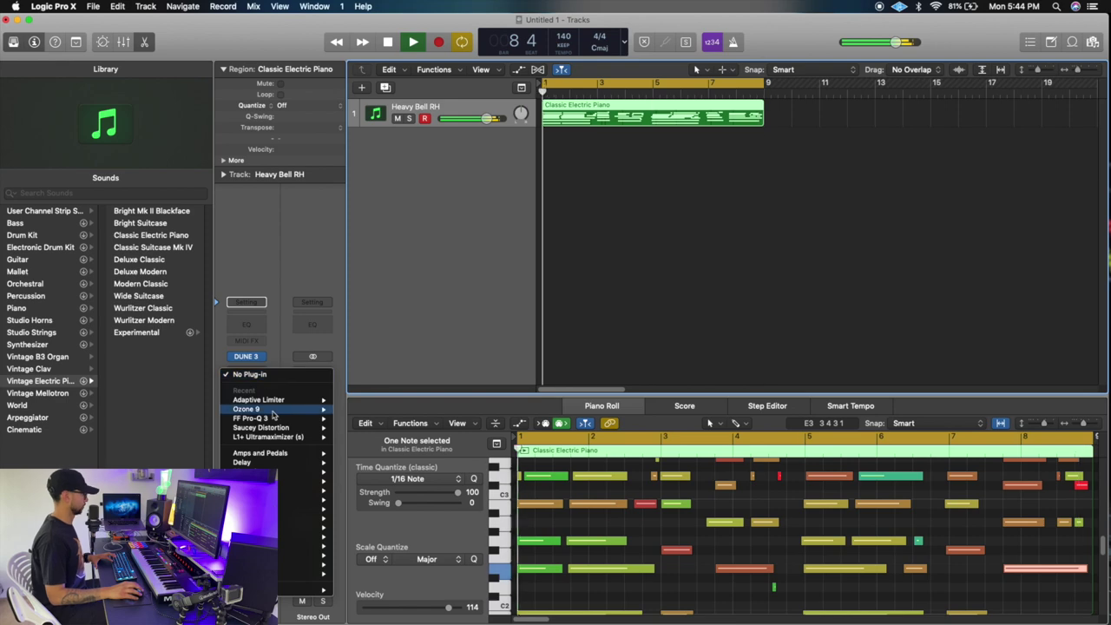
mouse_move(274, 418)
click(352, 418)
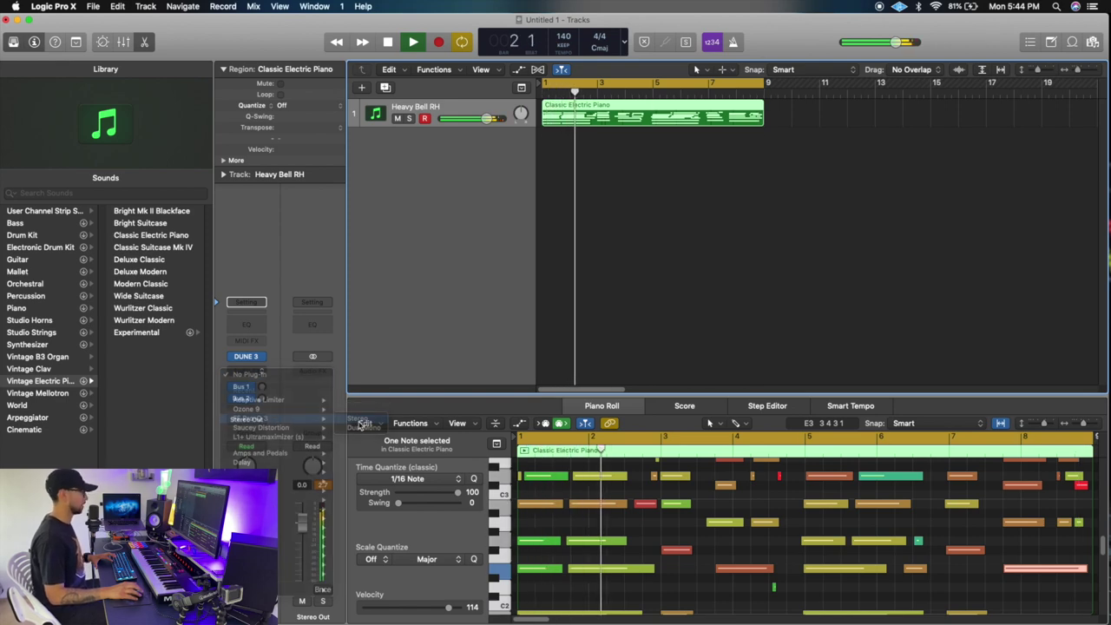
click(374, 88)
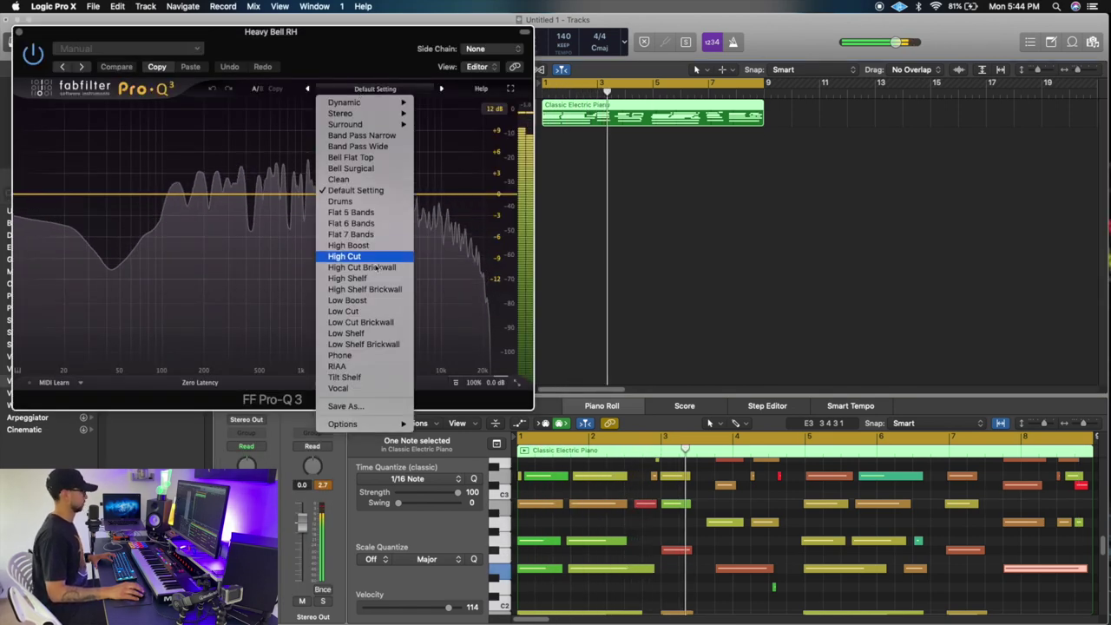
click(380, 311)
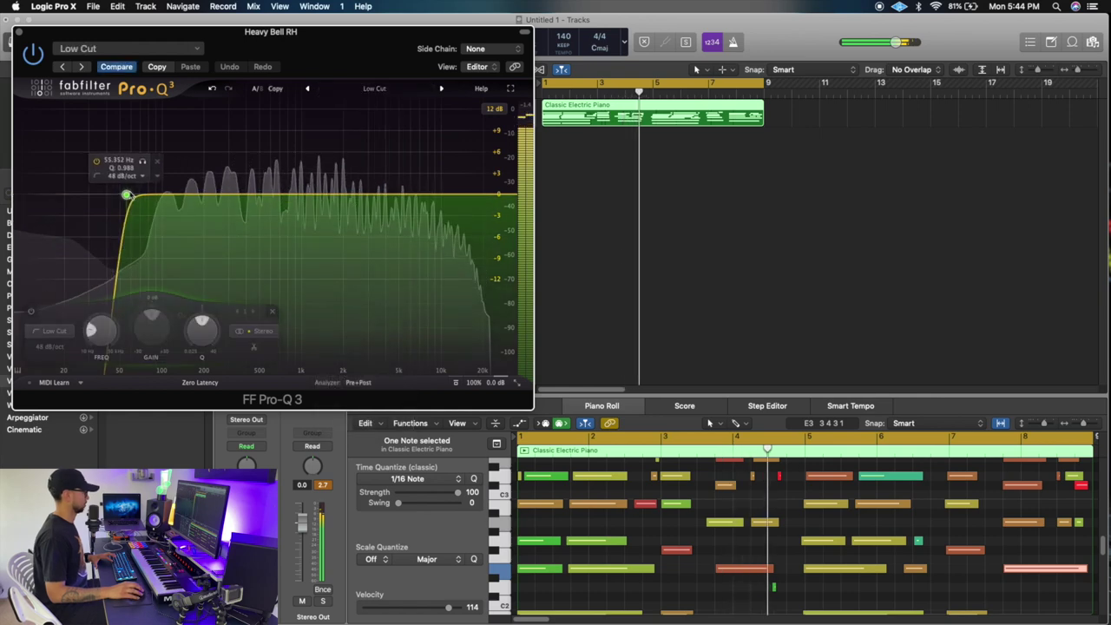
- Shape the EQ with a higher low cut and shallow bell cuts at about 548 Hz, in the upper mids, and at about 7153 Hz
drag(323, 197, 265, 210)
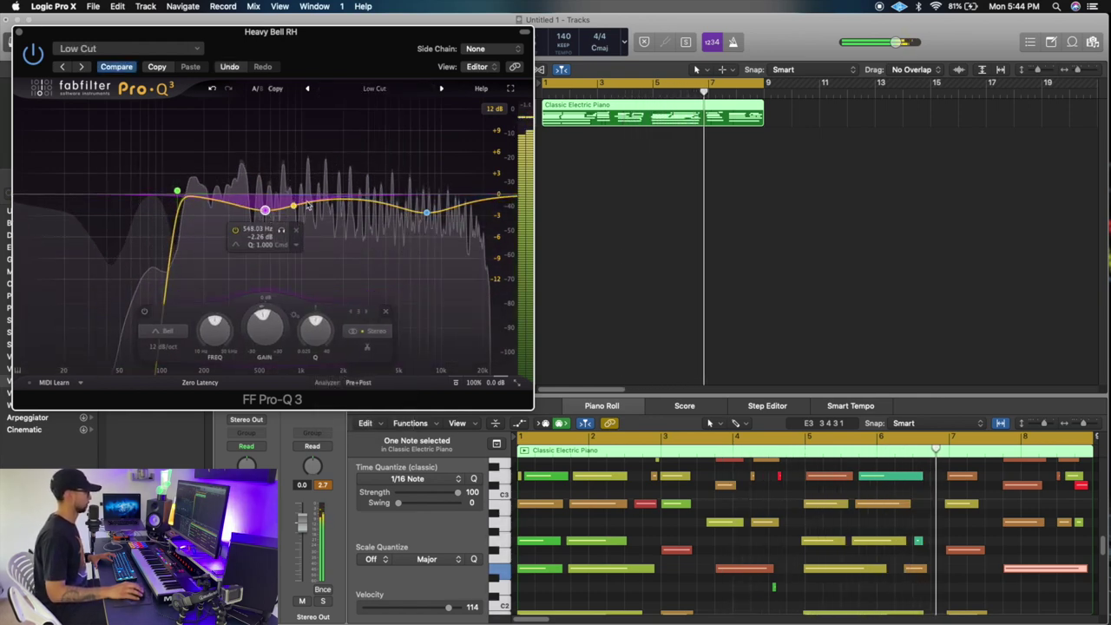
click(343, 206)
drag(426, 212, 420, 211)
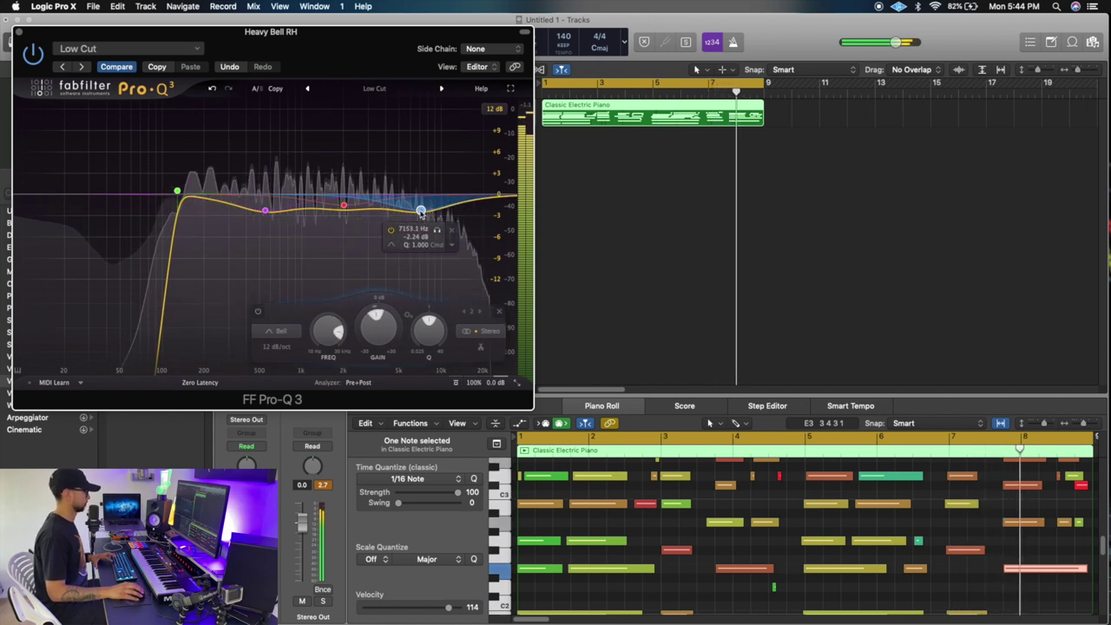
click(474, 199)
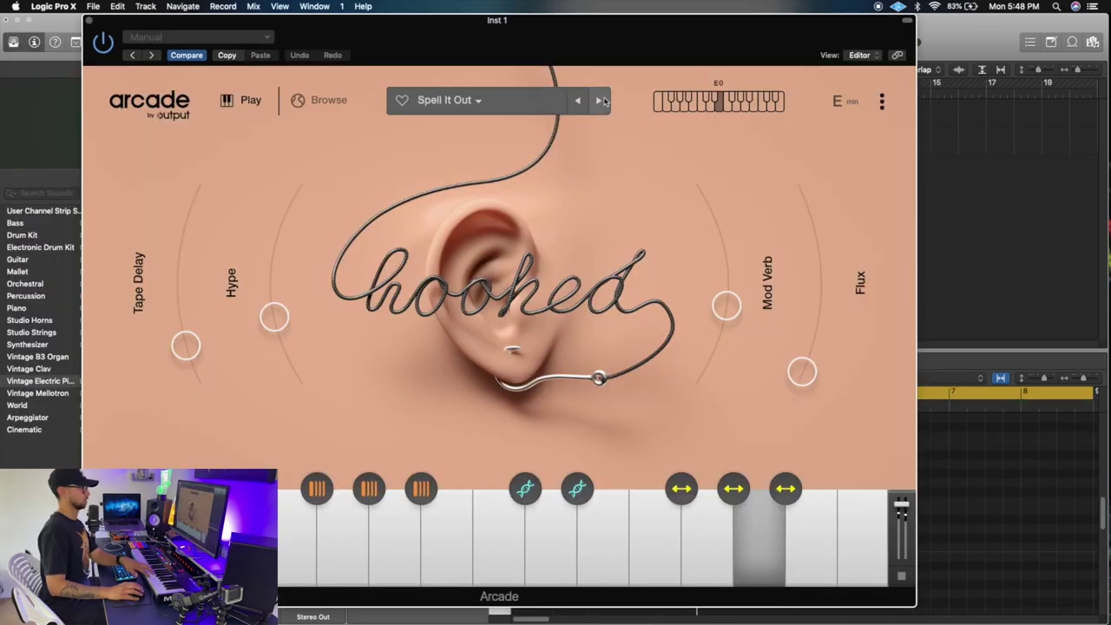
- Switch Arcade to the Give and Take kit, inspect its Grateful Three Ohhs 01 sample in the editor, and close the plug-in
click(600, 101)
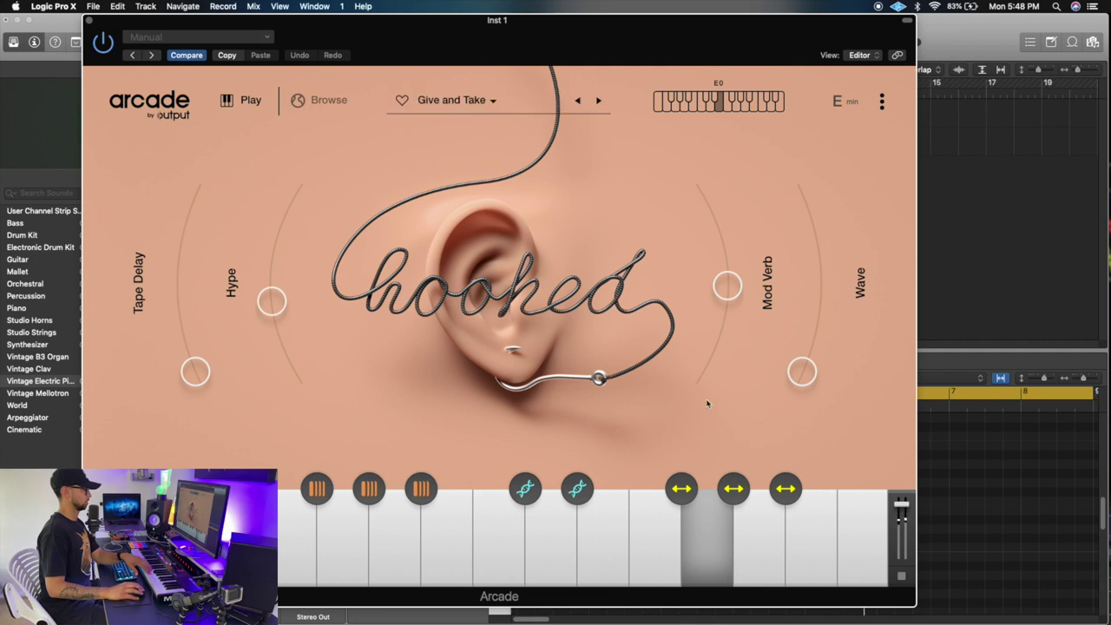
click(713, 553)
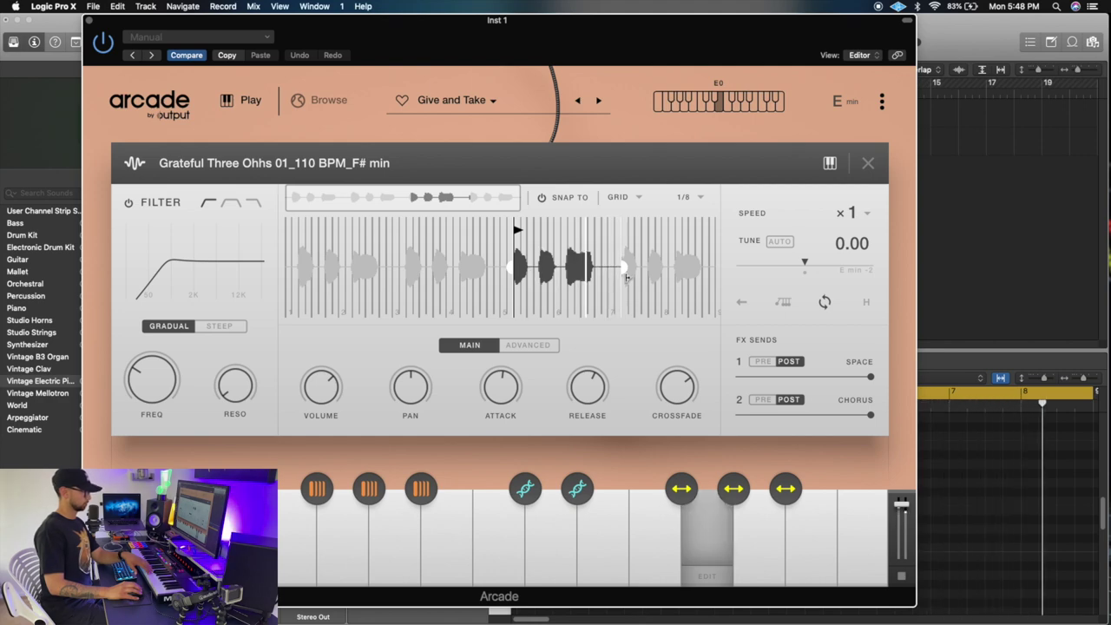
key(super+w)
- Record the Arcade vocal part on the Inst 1 track and turn off the metronome for playback
click(440, 43)
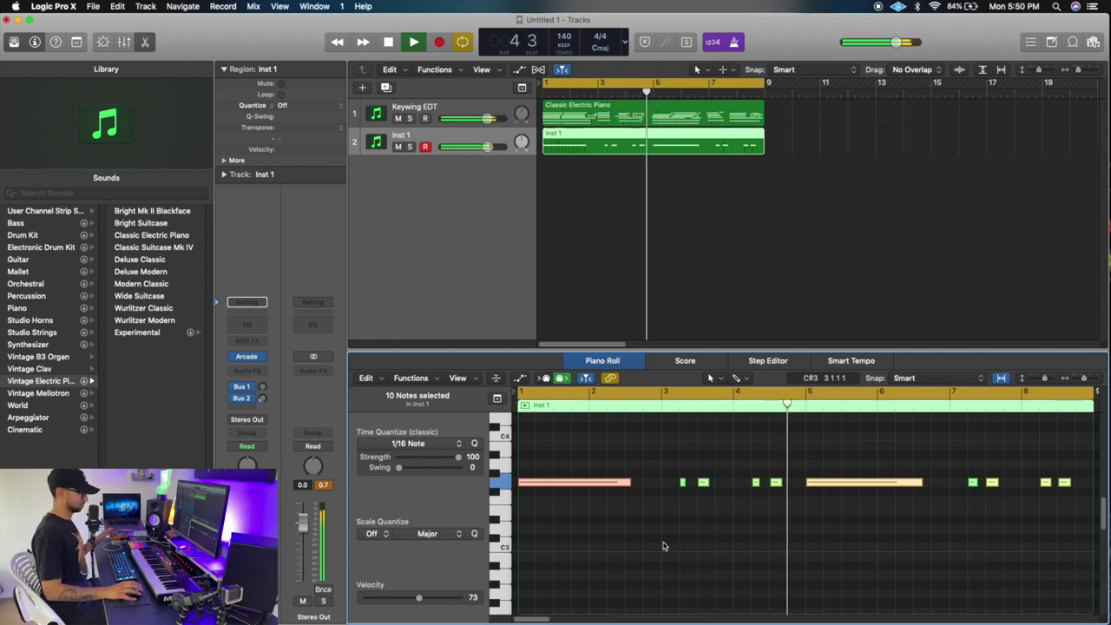
click(733, 41)
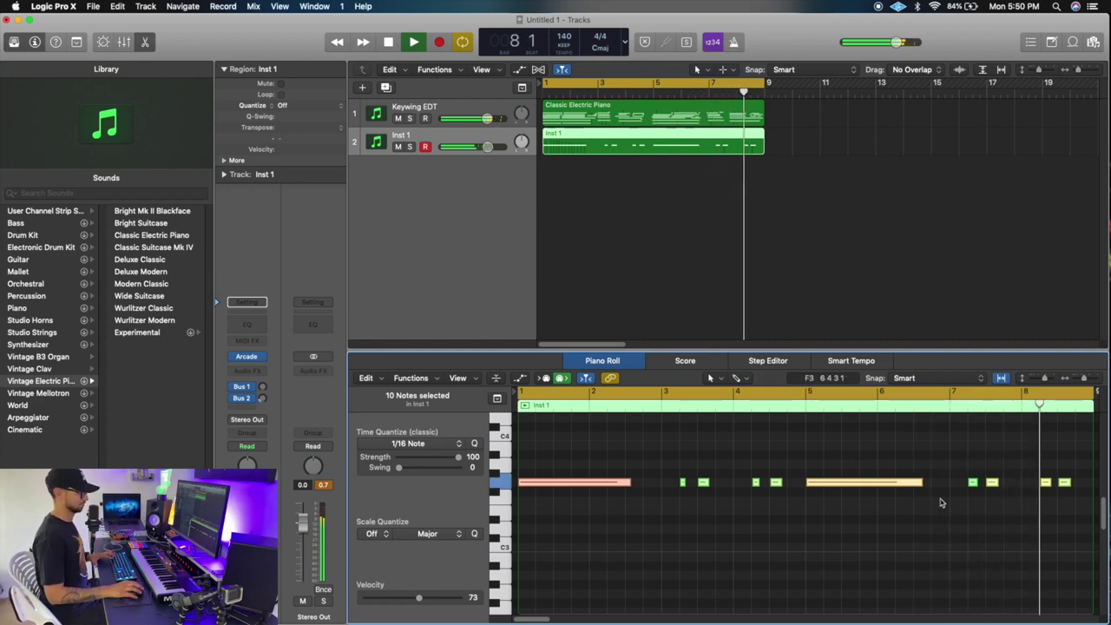
- Raise Arcade's Mod Verb and Tape Delay amounts on the Inst 1 track, and close the plug-in windows
key(v)
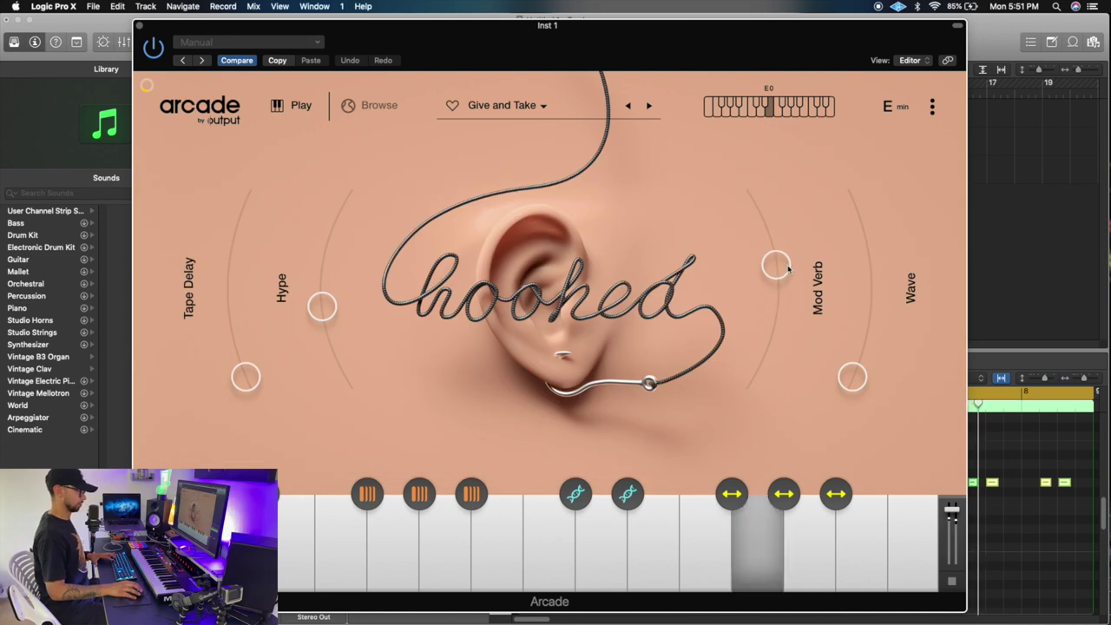
drag(787, 271, 776, 231)
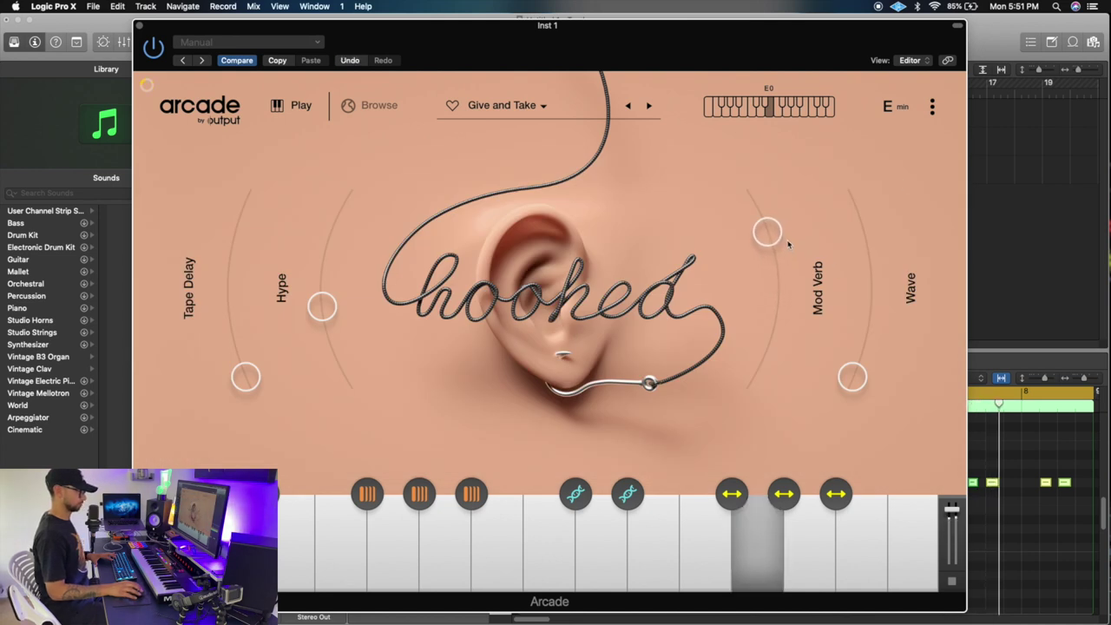
drag(224, 300, 225, 270)
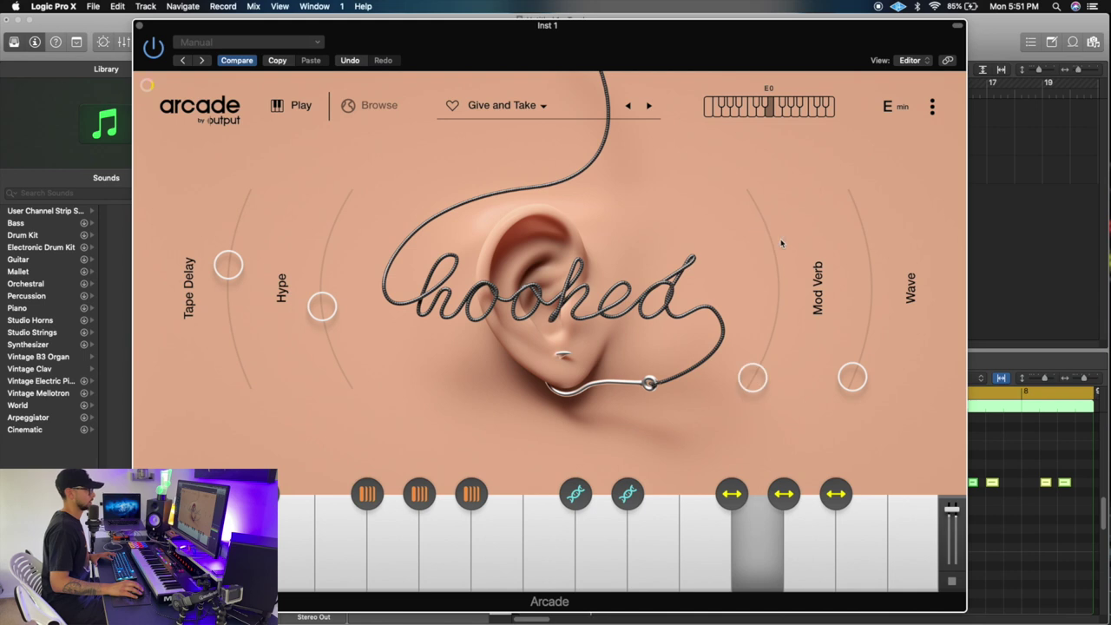
drag(771, 264, 765, 228)
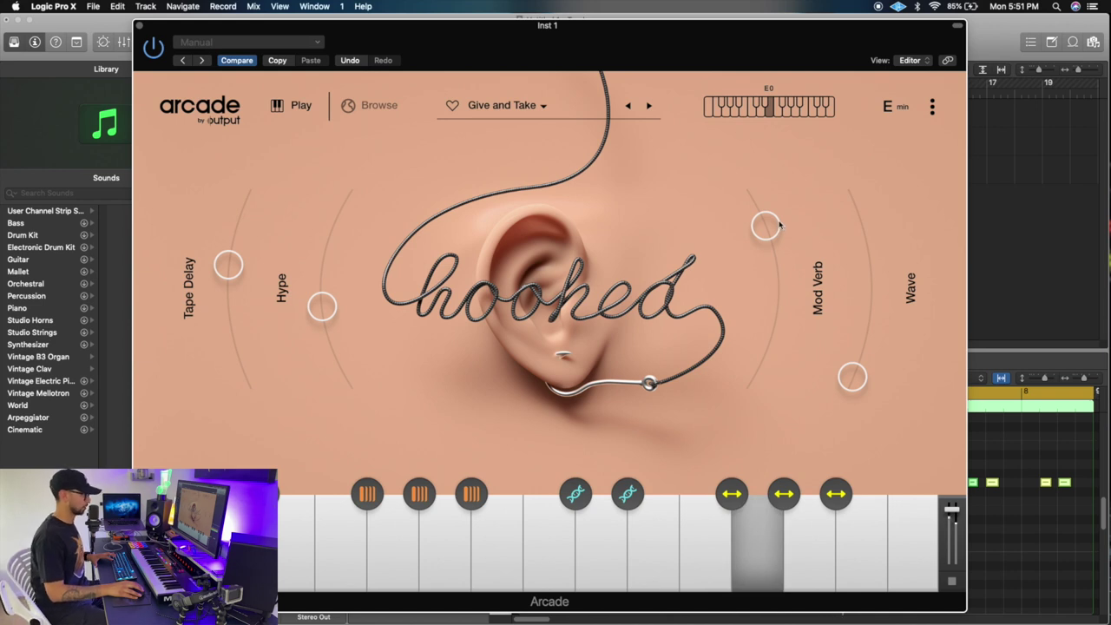
drag(247, 263, 249, 262)
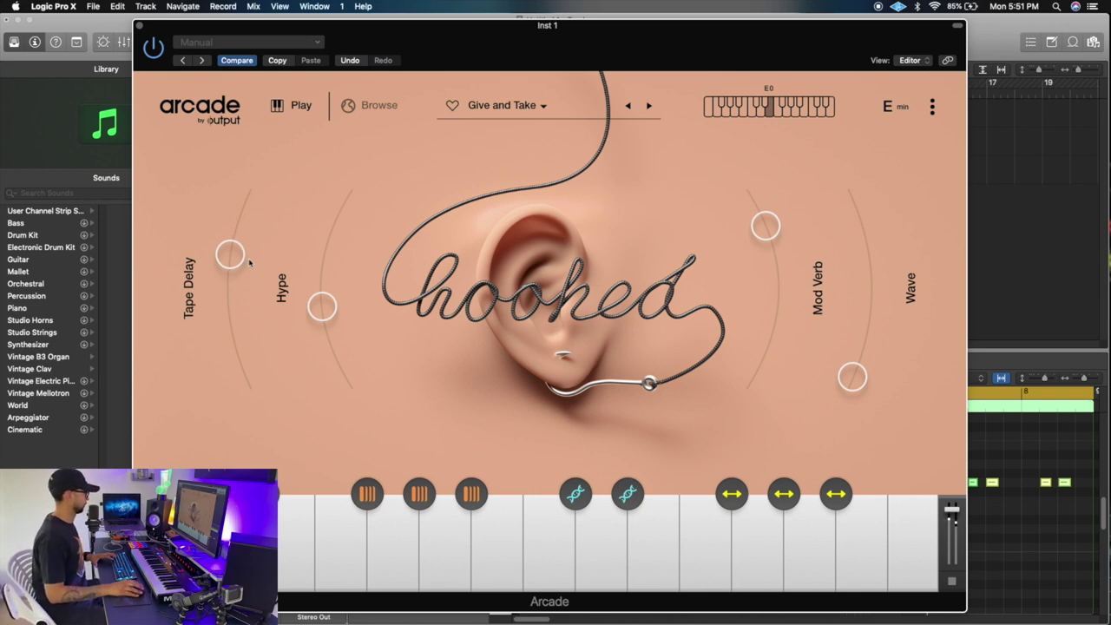
drag(781, 229, 775, 226)
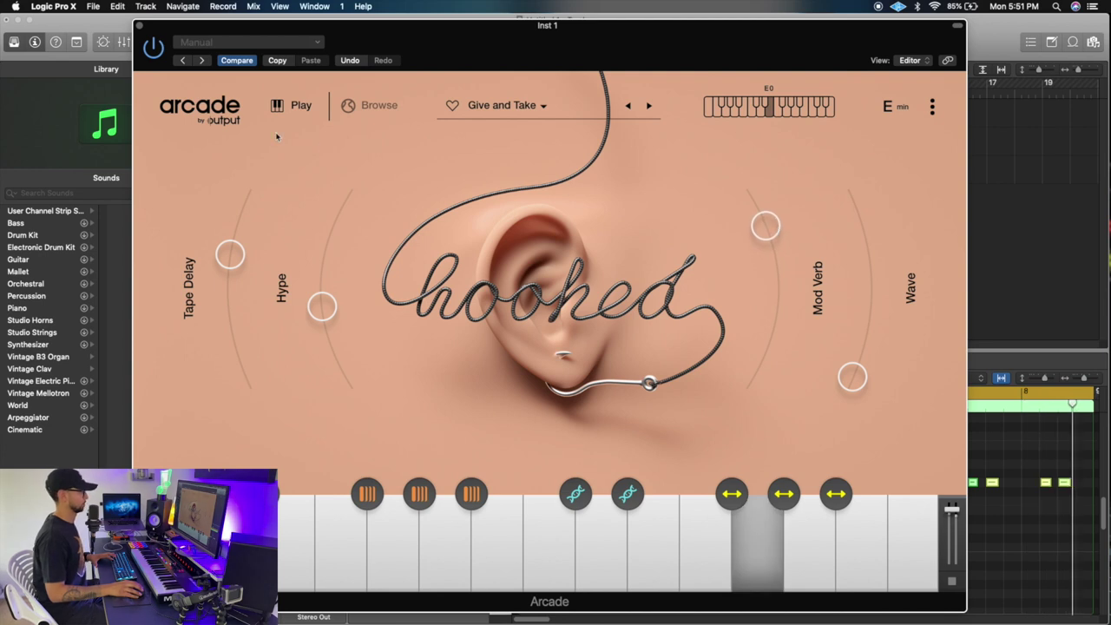
click(140, 27)
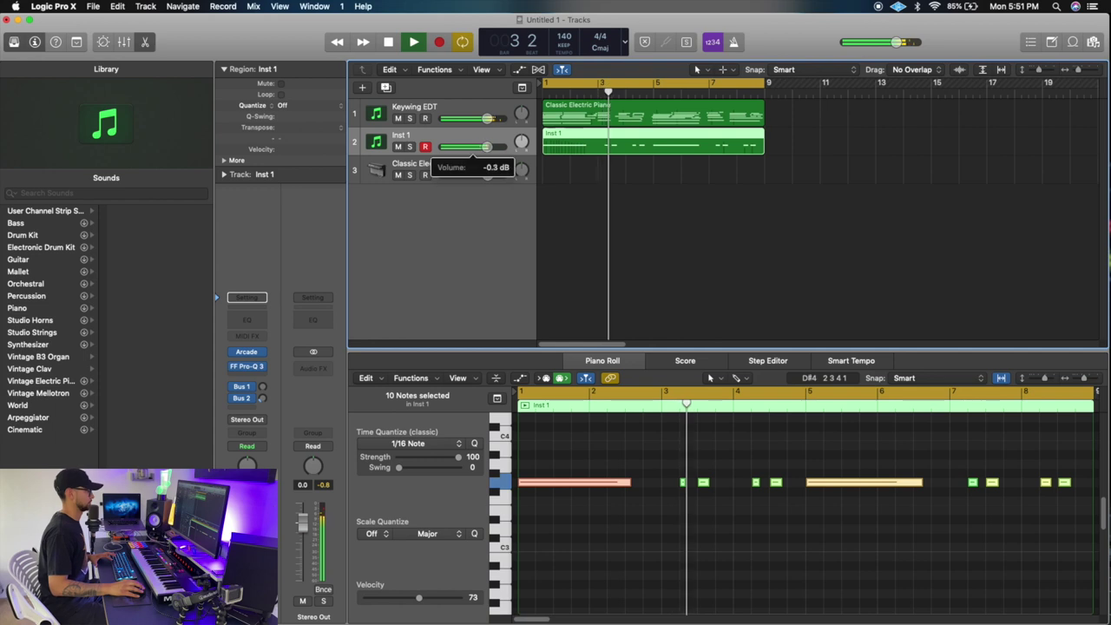
- Lower the mid-range band slightly in the FF Pro-Q 3 equalizer on the Inst 1 track and close it
click(253, 371)
click(253, 372)
click(250, 367)
mouse_move(304, 203)
mouse_down()
mouse_move(297, 189)
mouse_move(306, 208)
mouse_up()
click(18, 33)
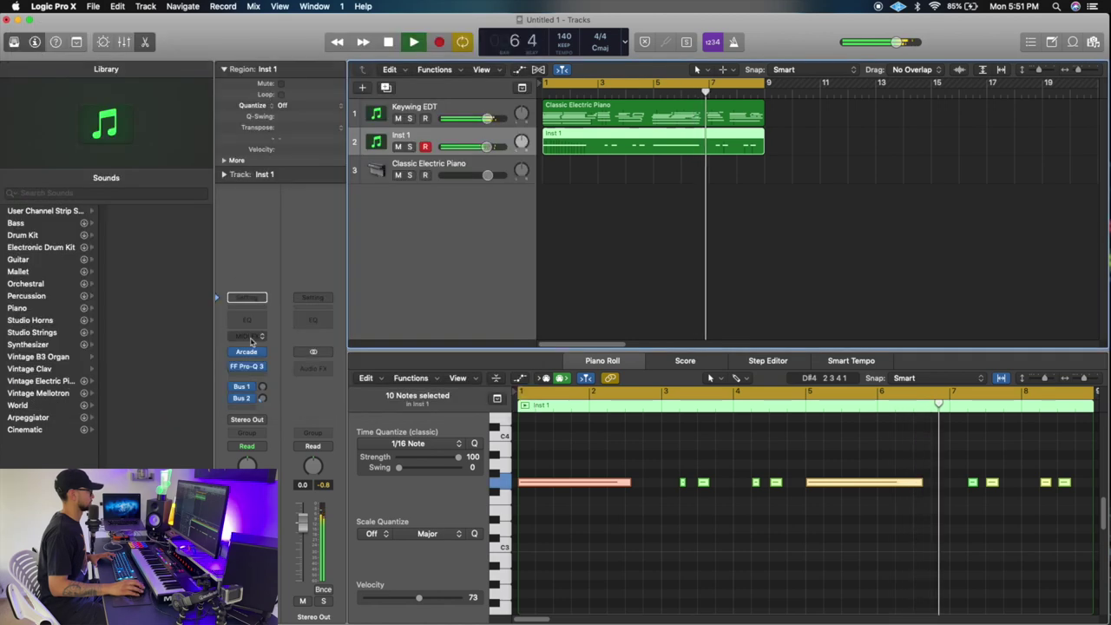
- Bring up the Inst 1 plug-in windows to check the FF Pro-Q 3 and Arcade settings, and close them
key(v)
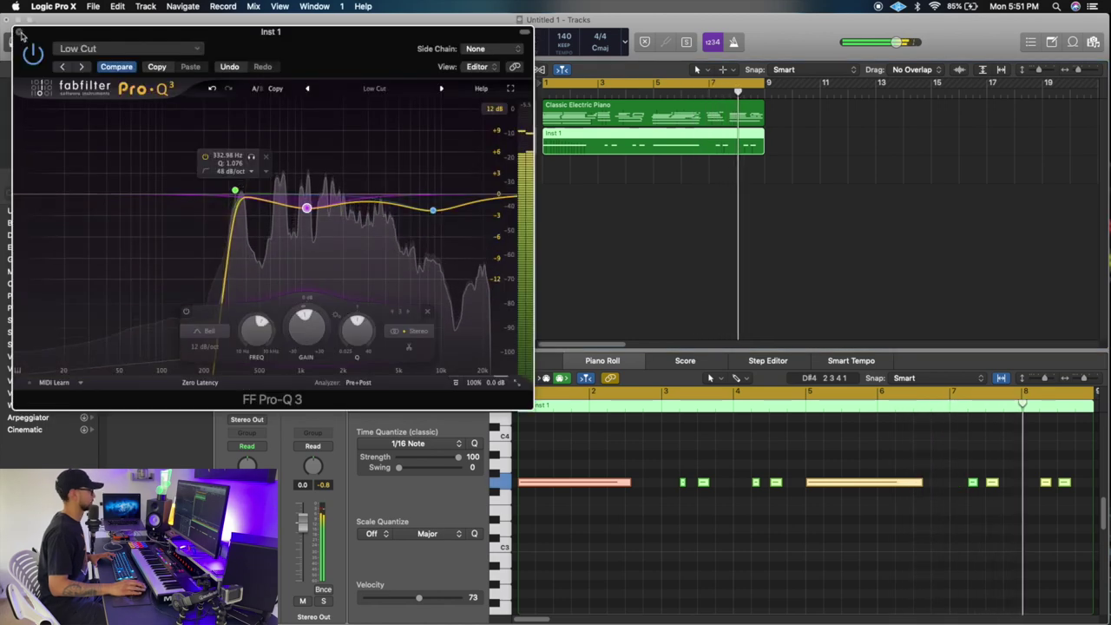
key(v)
key(v)
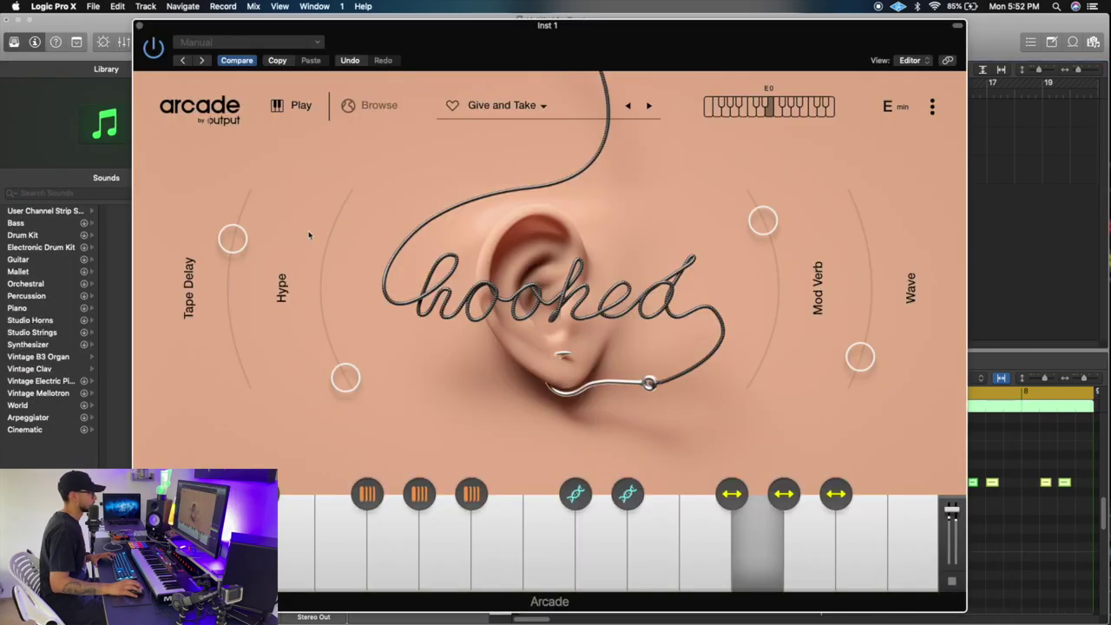
click(138, 26)
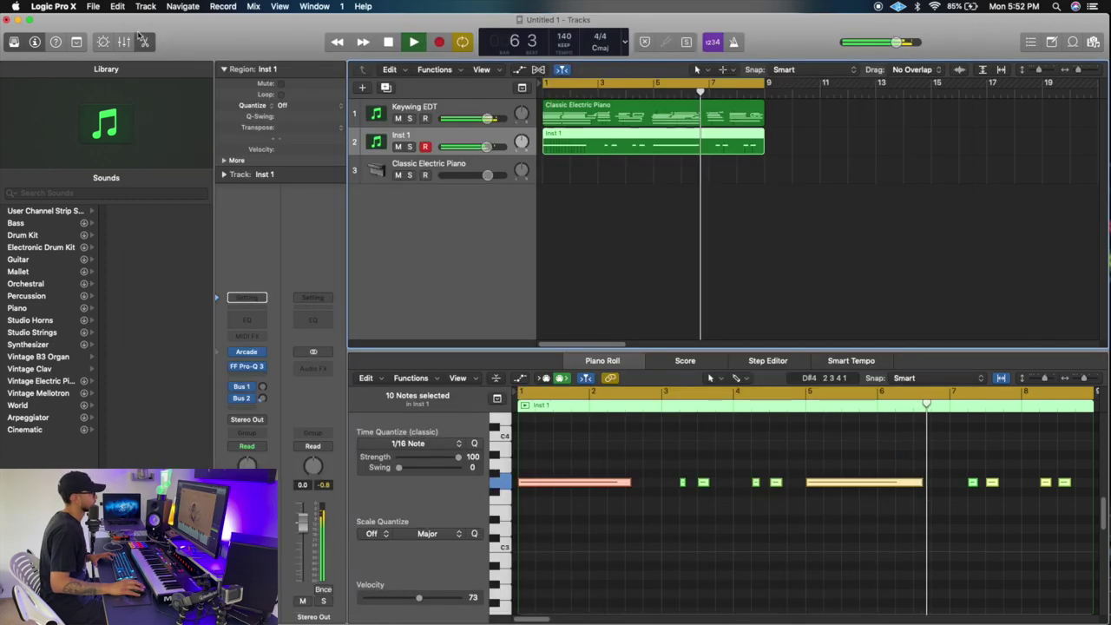
- Insert ValhallaRoom on the Keywing EDT track, set its mix to 23.5 %, show the early reflection settings, and close it
click(477, 108)
click(253, 368)
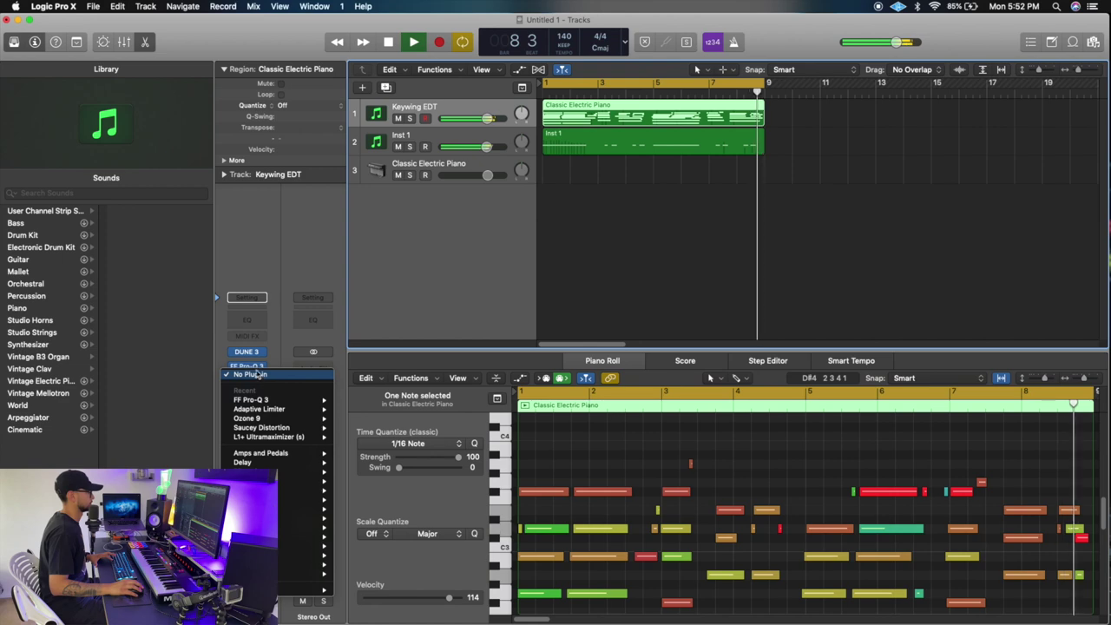
mouse_move(312, 590)
mouse_move(382, 596)
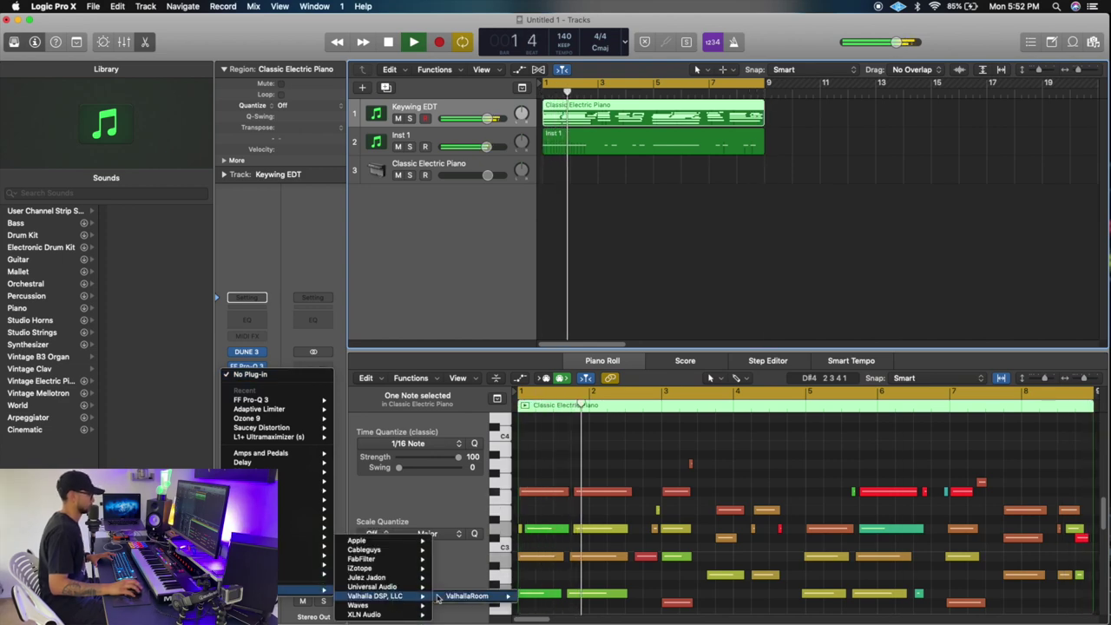
click(453, 596)
drag(44, 182, 30, 242)
click(279, 129)
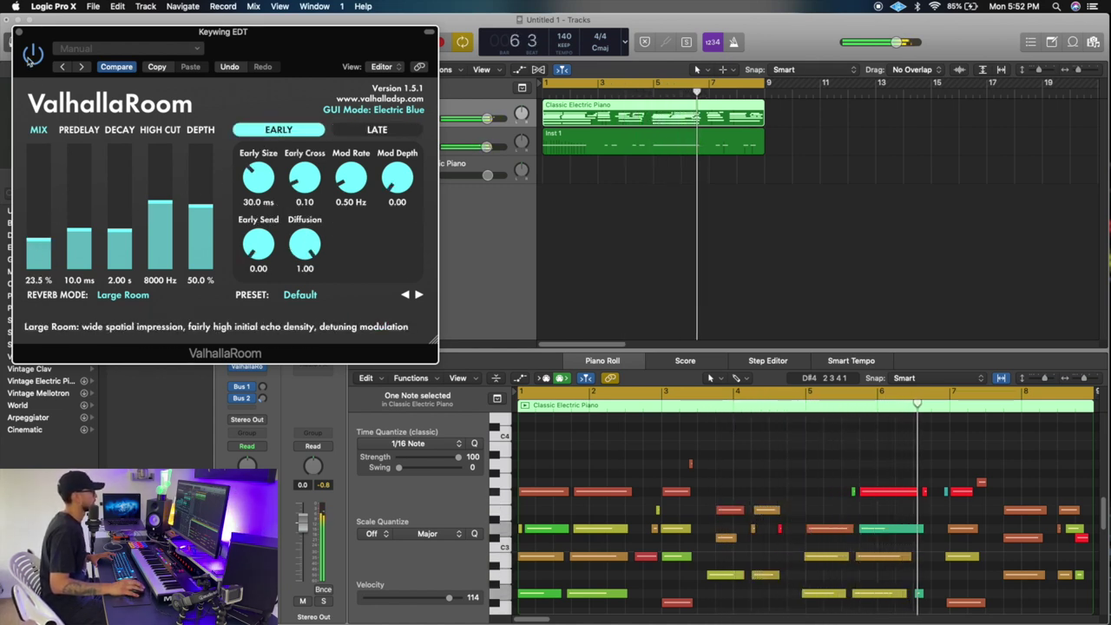
click(17, 33)
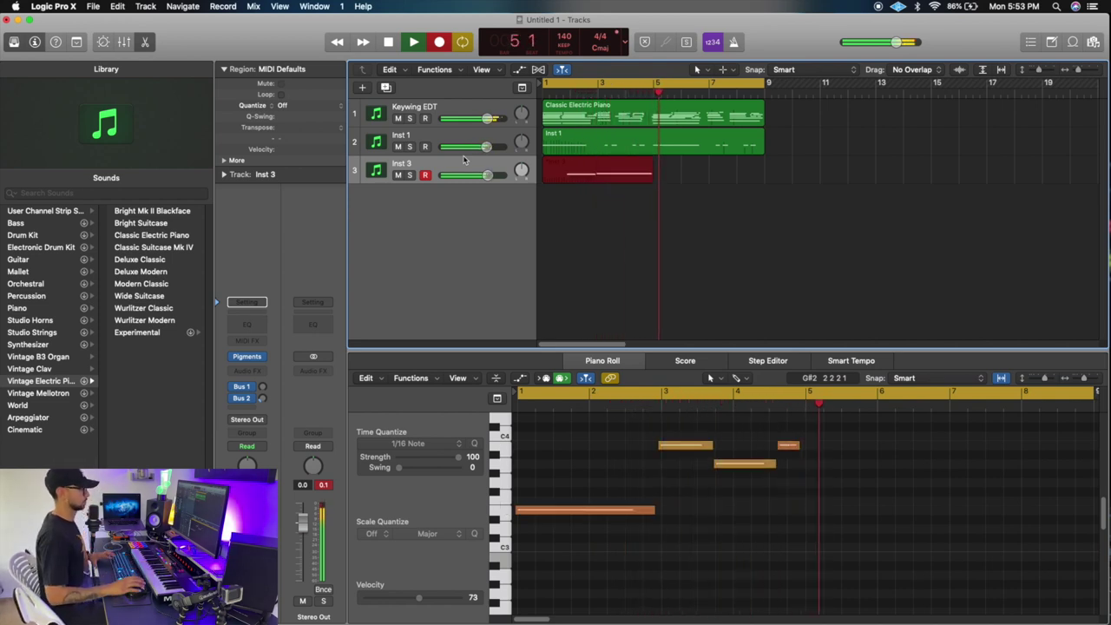
- Stop recording on the Inst 3 track and loop its region out to bar 9
key(space)
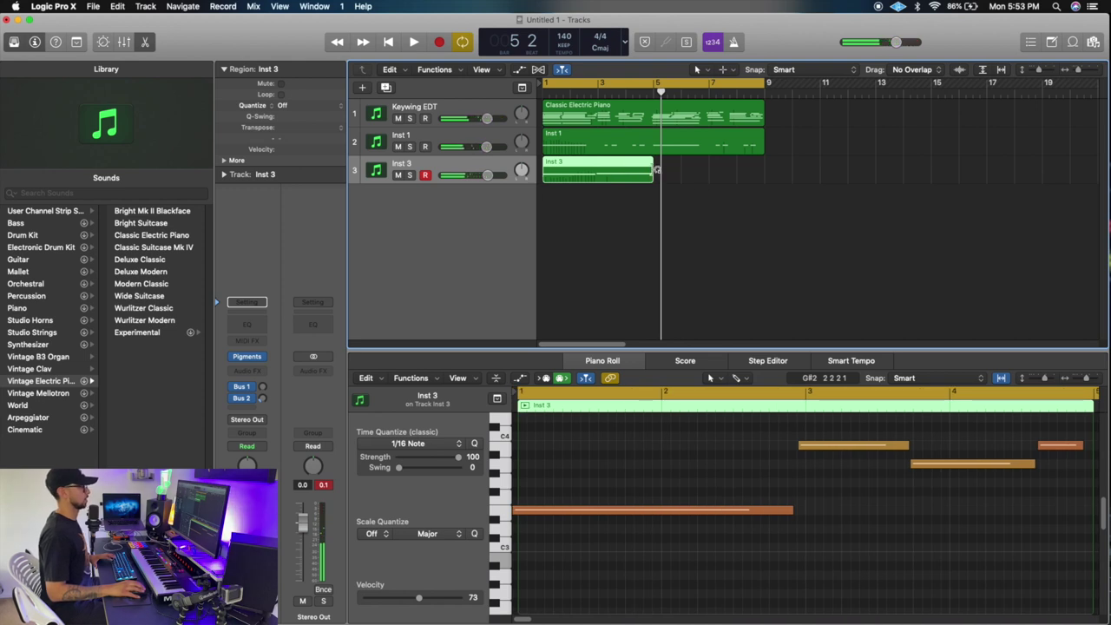
drag(666, 165, 764, 167)
key(space)
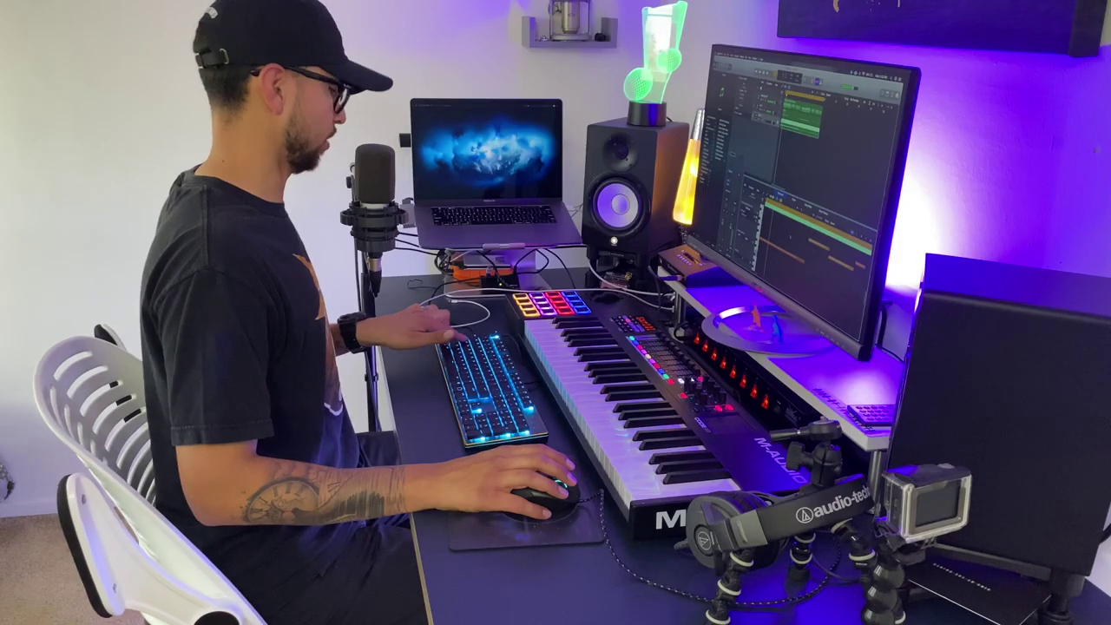
- Quantize all notes of the Inst 3 region to 1/16 notes and deselect them
key(super+a)
key(q)
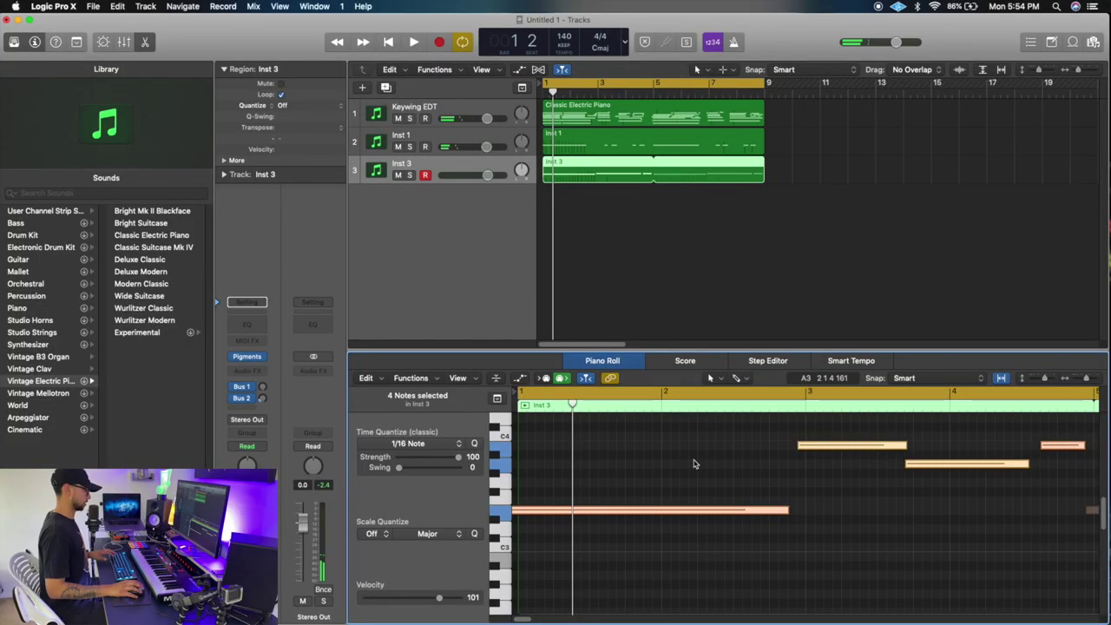
click(617, 538)
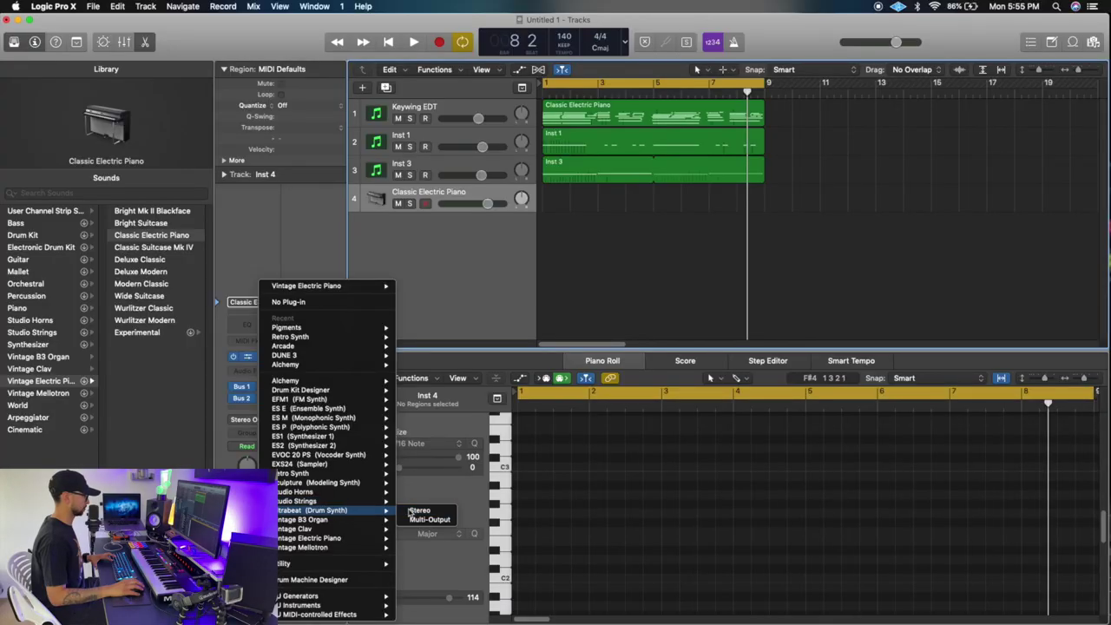
- Load the Ultrabeat drum synth in stereo as the instrument on track 4
click(413, 511)
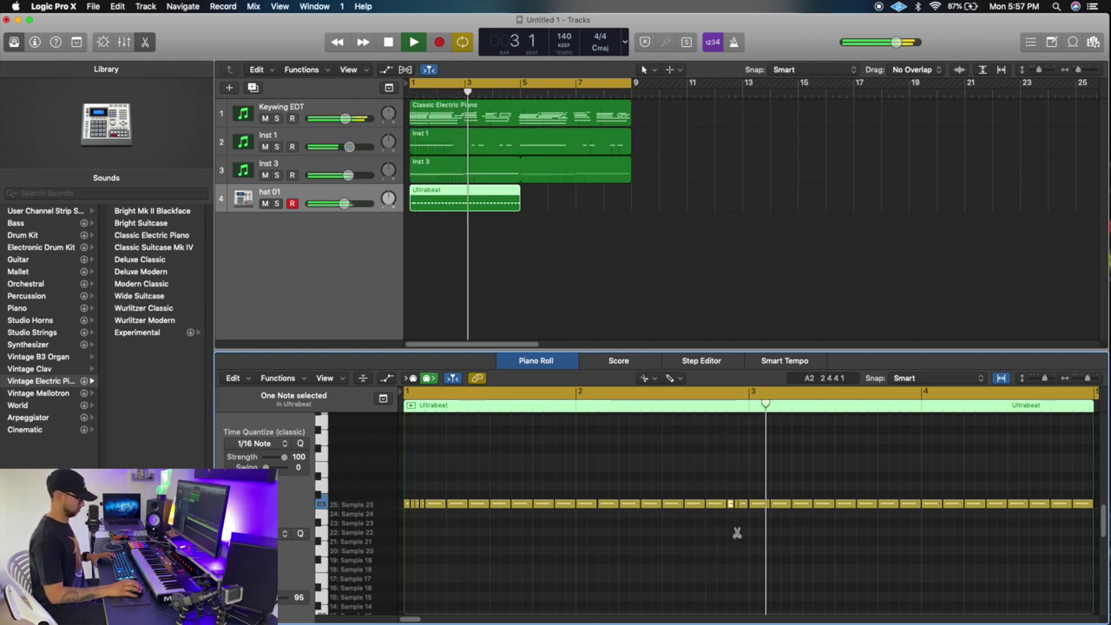
- Enlarge the Piano Roll, split the hat 01 notes around beats 1 and 2 of bar 4 into shorter hits, and play the part back
key(space)
key(space)
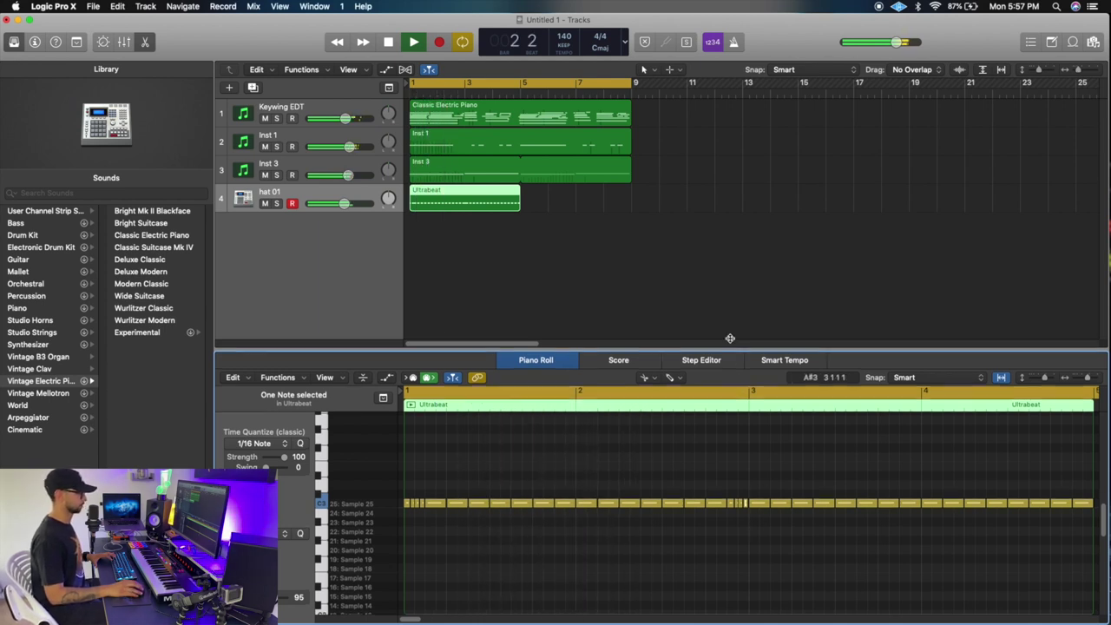
drag(721, 351, 721, 296)
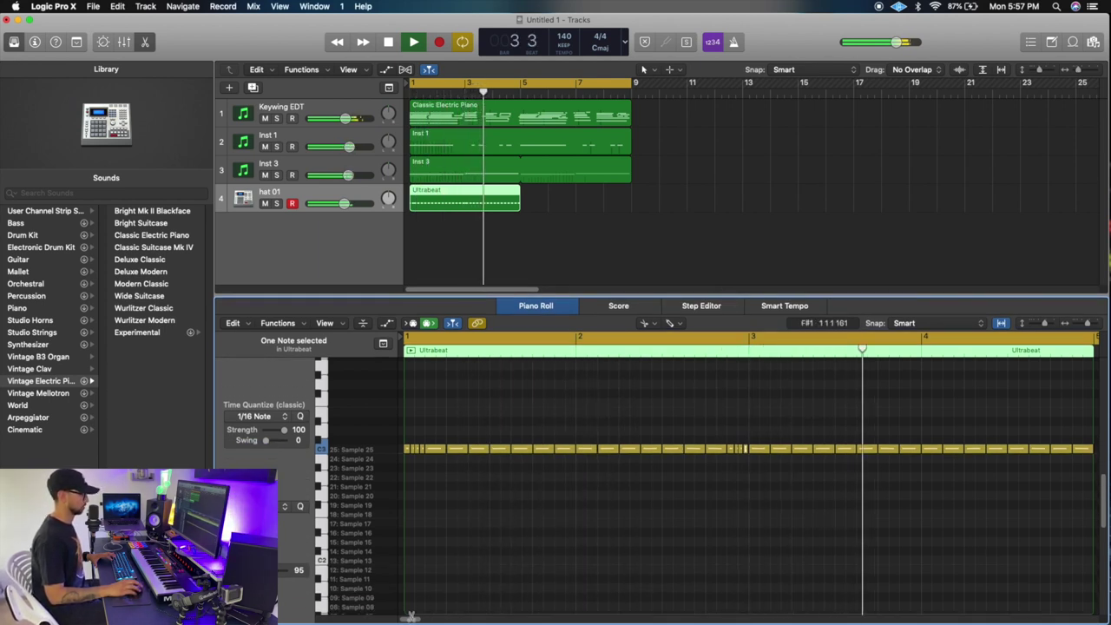
key(space)
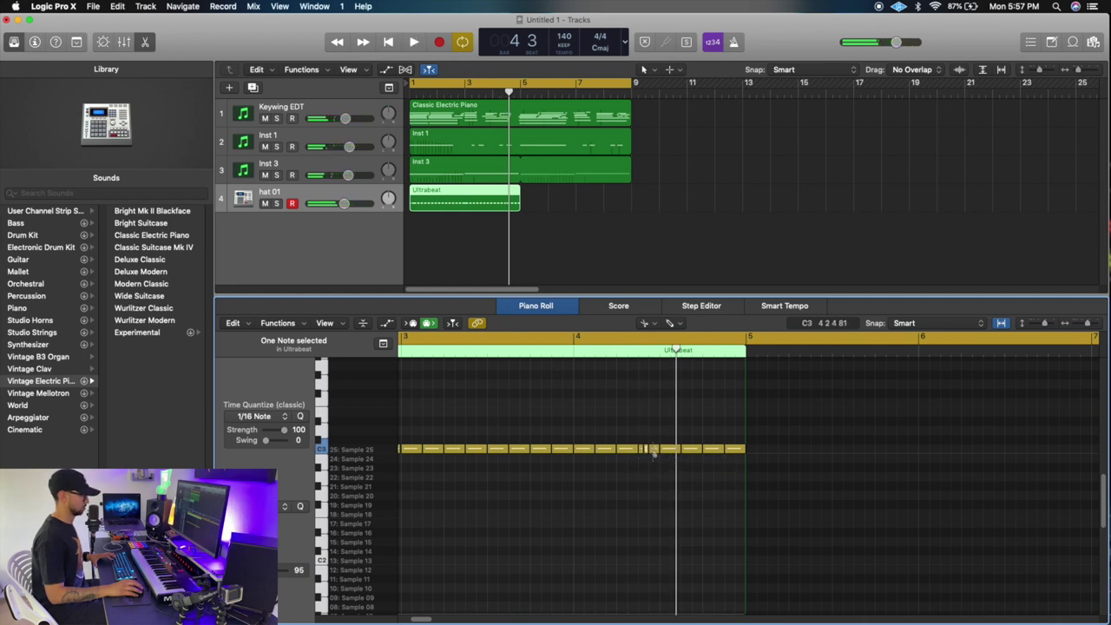
drag(630, 450, 624, 450)
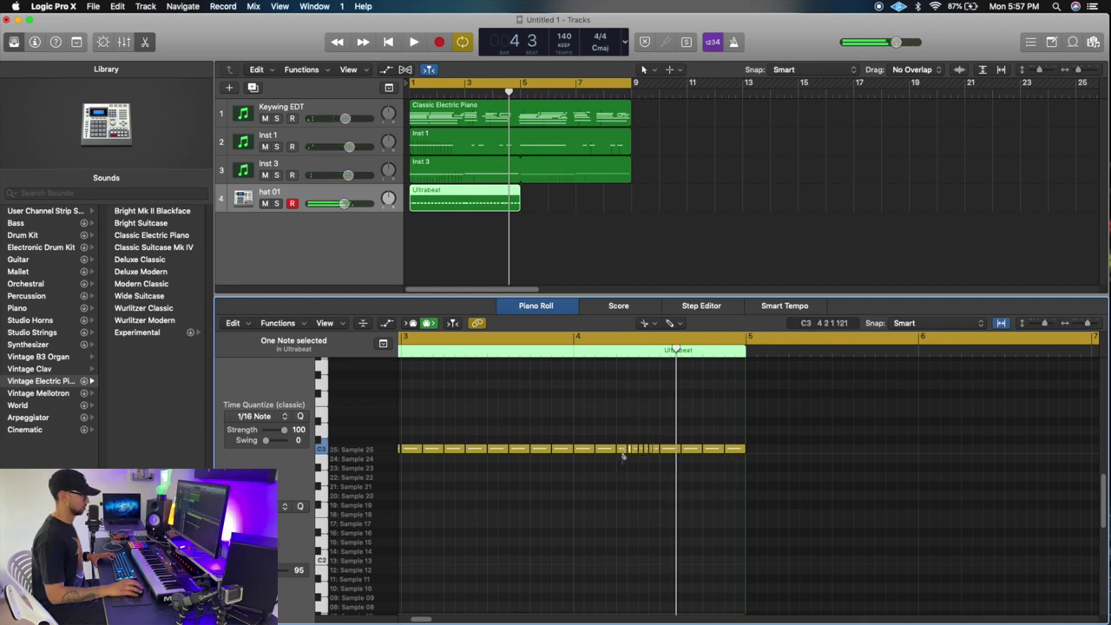
key(Return)
key(space)
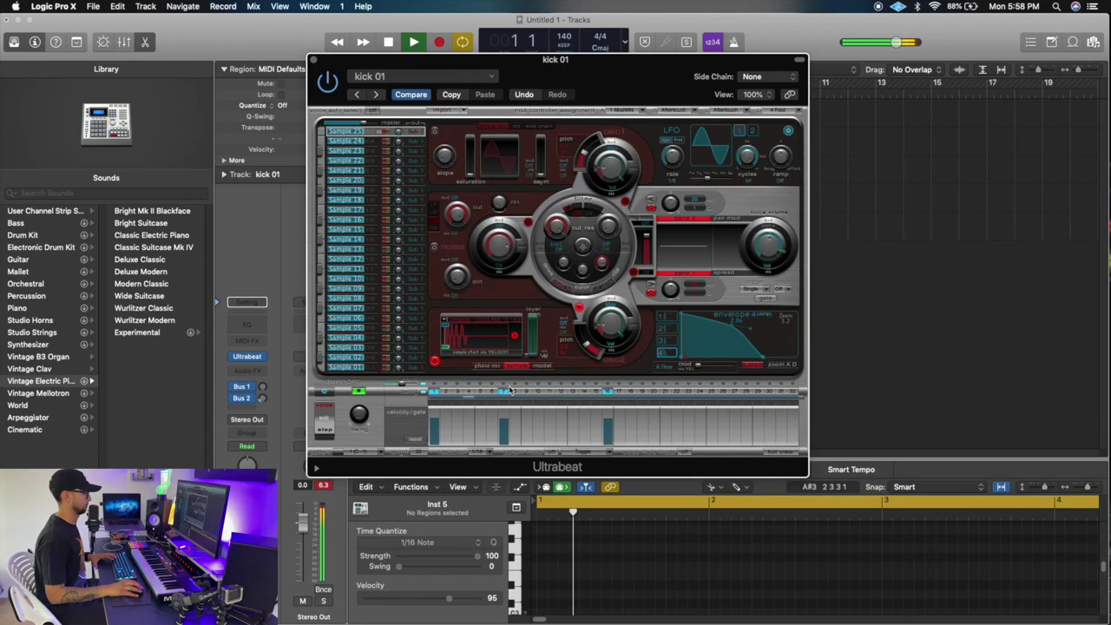
- Audition the kick 01 step pattern in Ultrabeat against the other tracks and move the plug-in window aside
key(space)
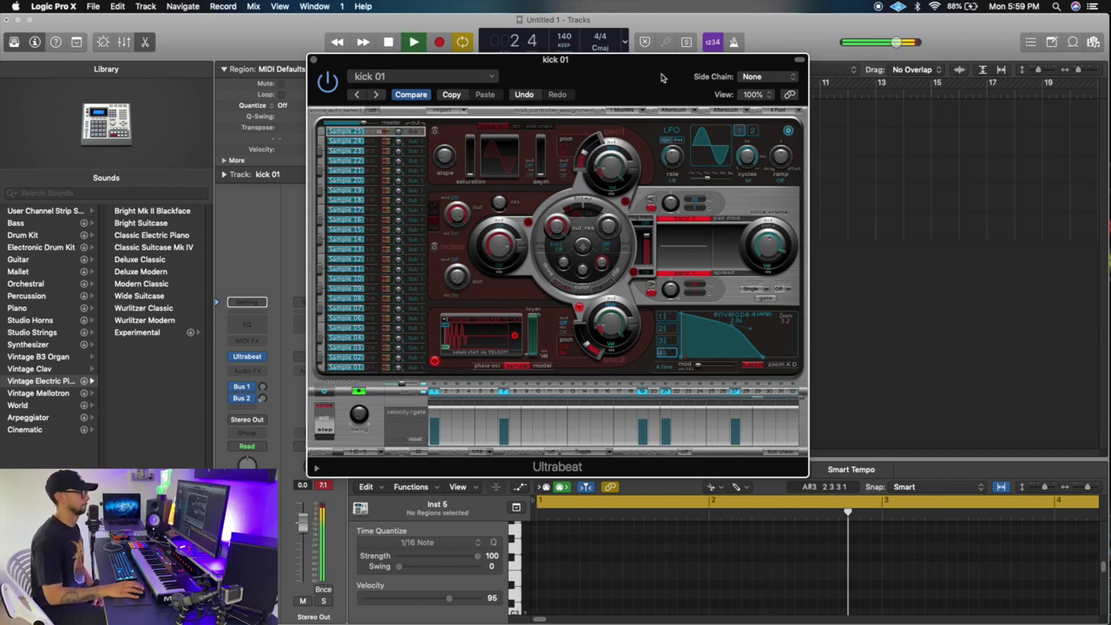
drag(663, 79, 937, 84)
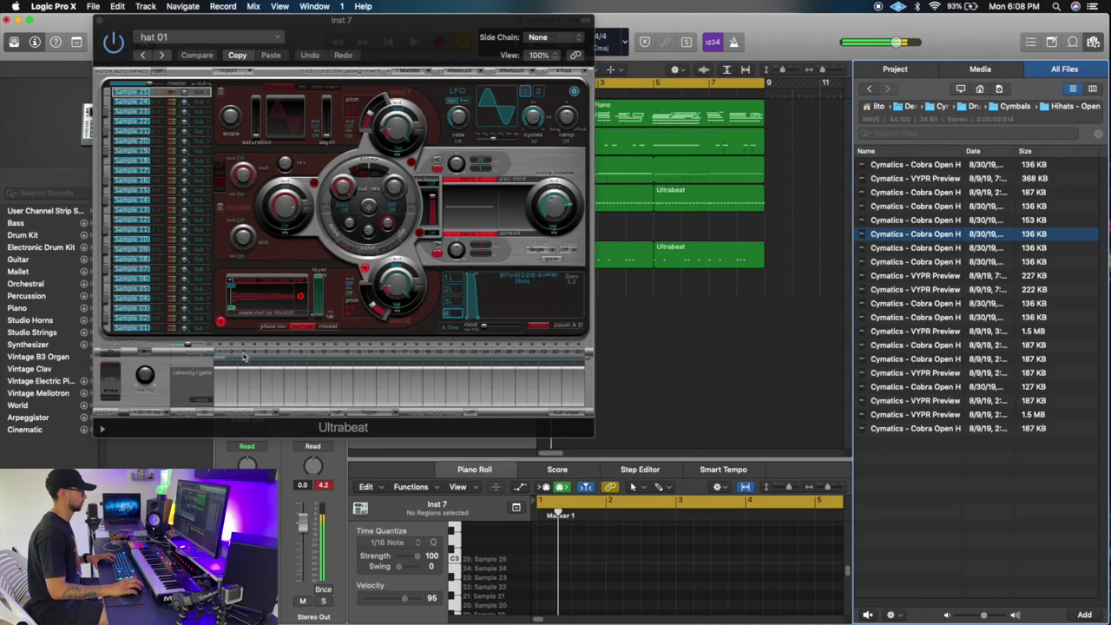
- Add an open-hat hit on step 3 of the Inst 7 Ultrabeat pattern and turn on its sequencer
click(239, 351)
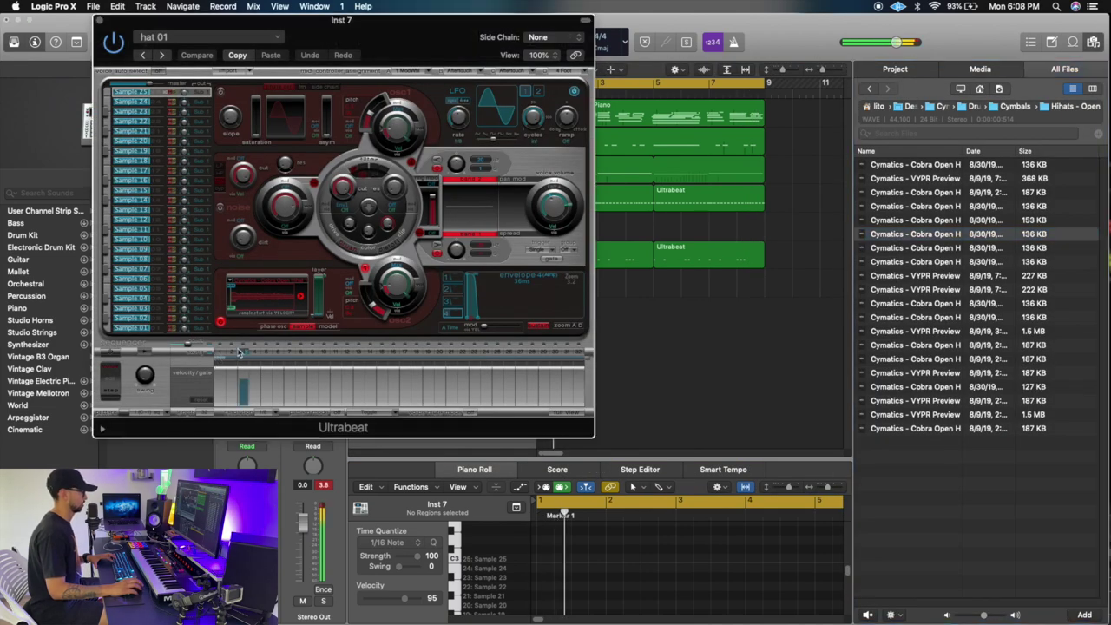
click(144, 352)
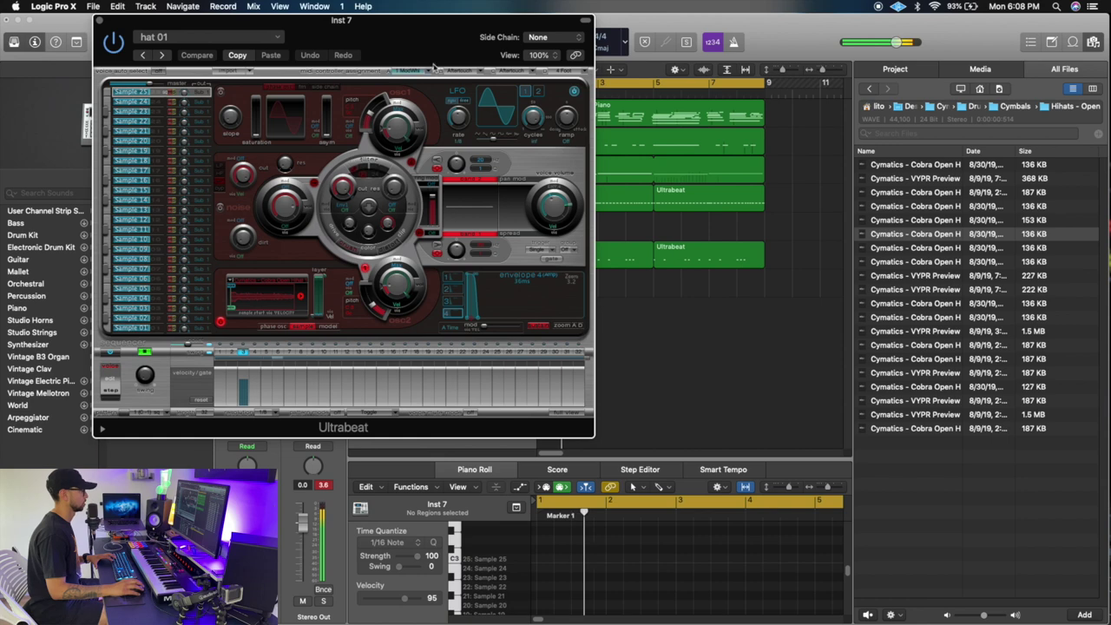
drag(425, 40, 478, 40)
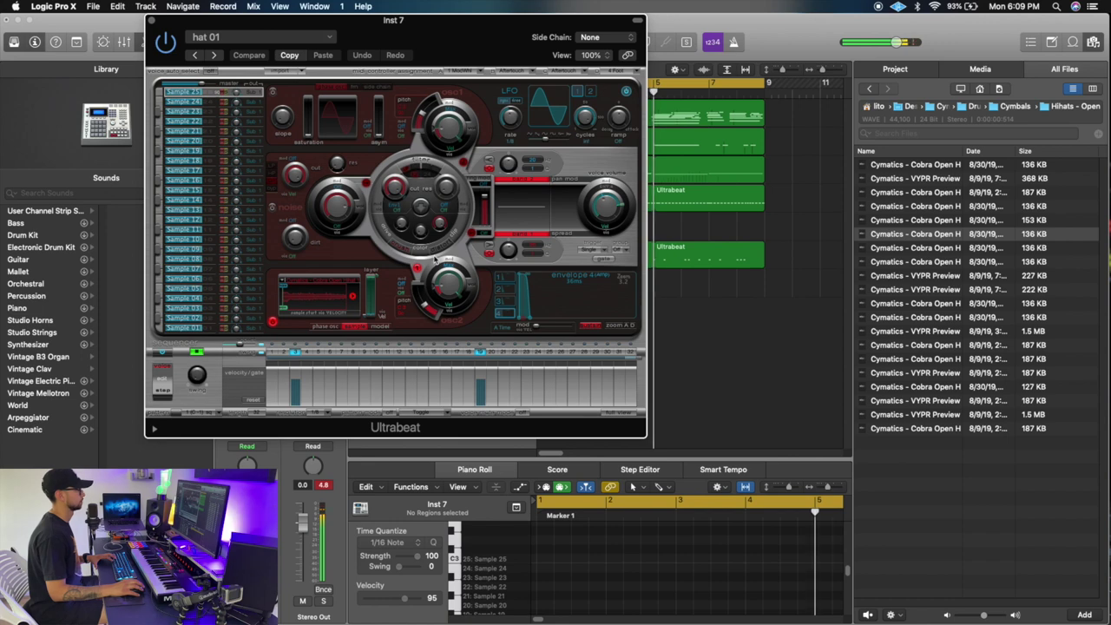
- Close the file browser, place the Inst 7 Ultrabeat pattern as a region at bar 1 of track 5, and close the plug-in
drag(218, 19, 669, 31)
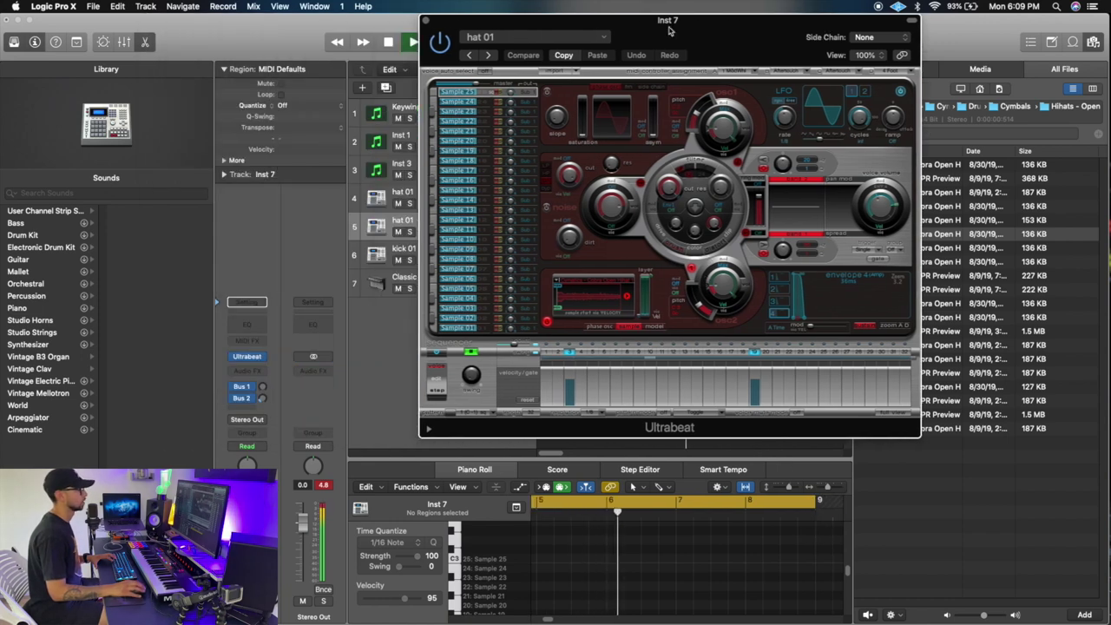
click(1093, 41)
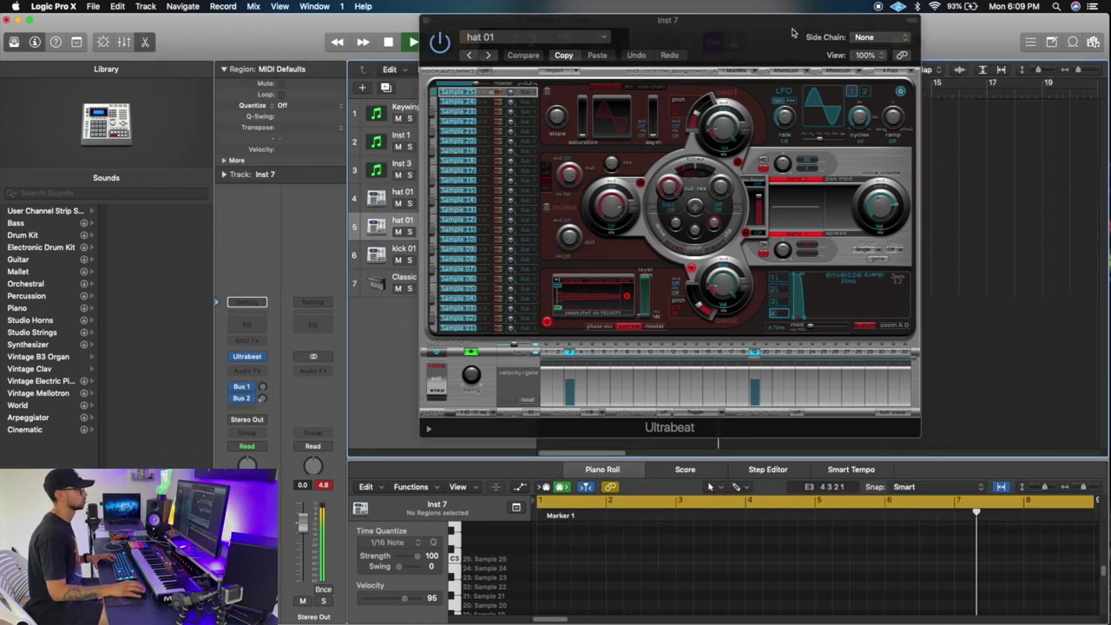
drag(608, 19, 704, 19)
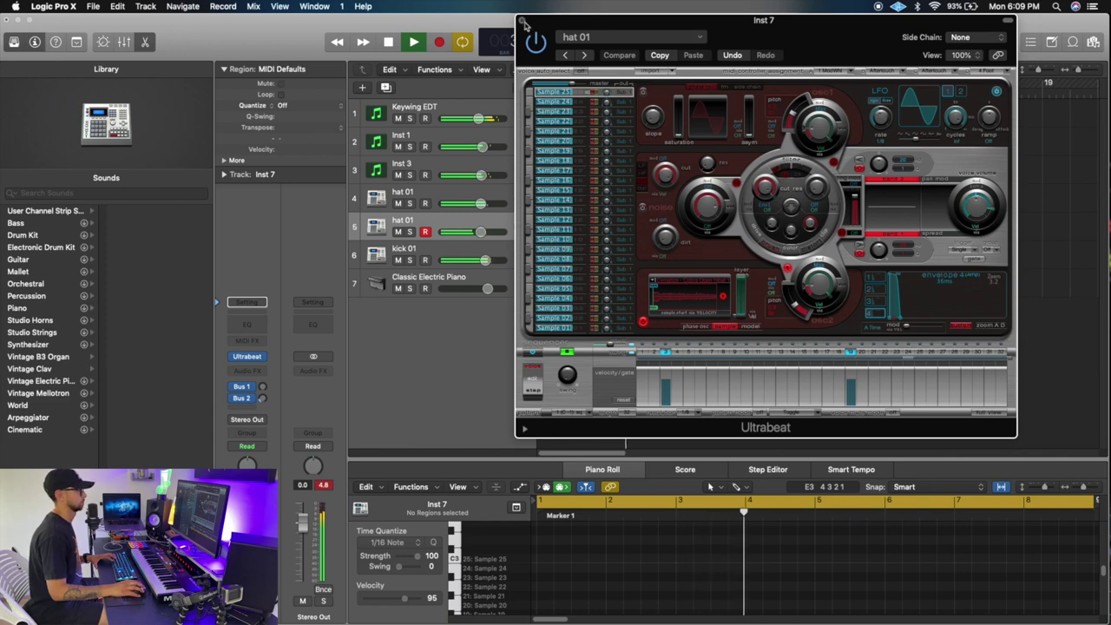
click(521, 19)
click(247, 355)
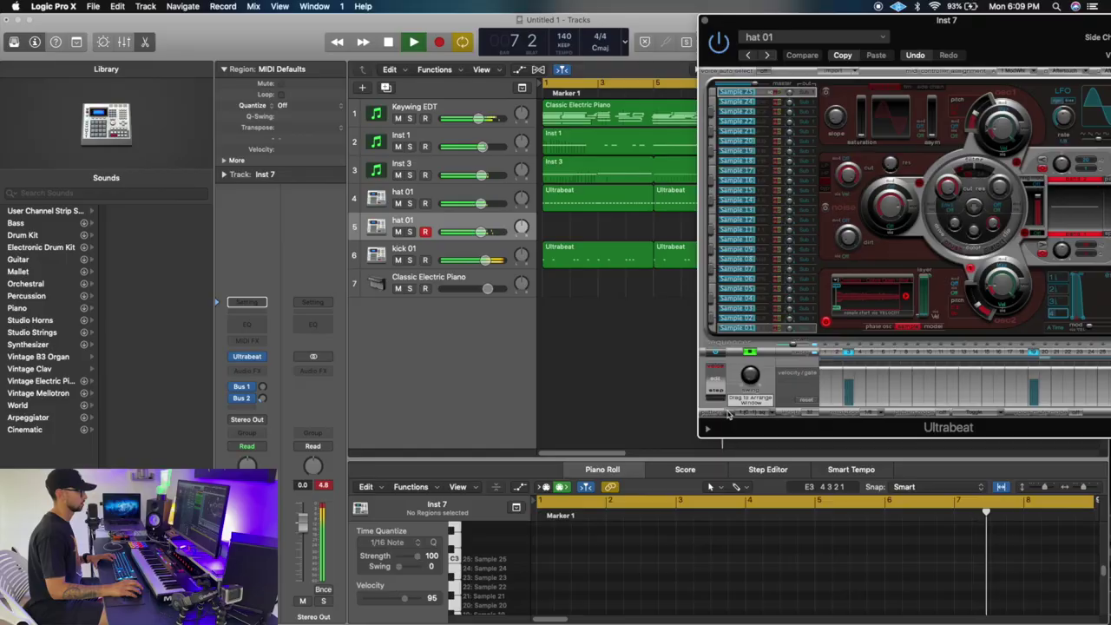
drag(607, 227, 652, 228)
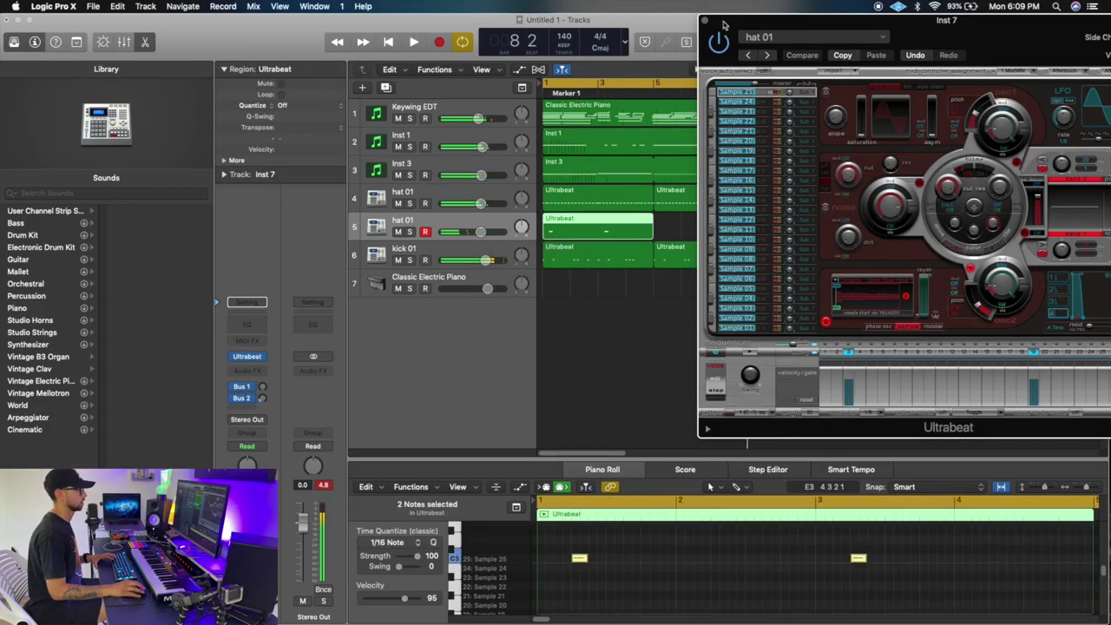
click(705, 19)
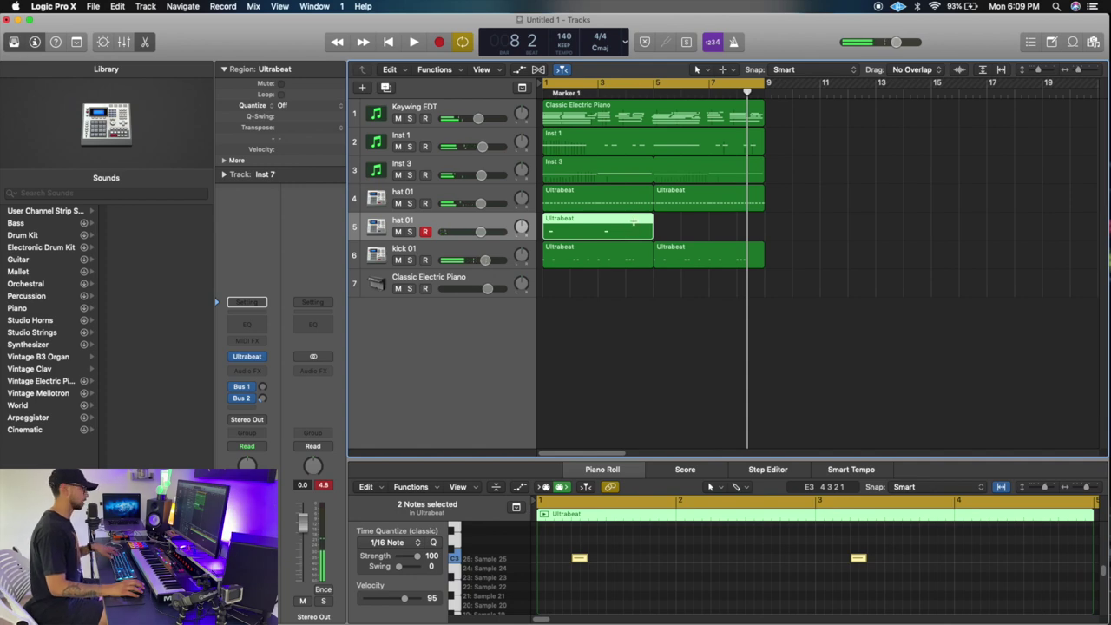
- Repeat the open-hat region on track 5 from bar 5 to bar 9, and switch off that track's Ultrabeat sequencer during playback
key(ctrl+x)
key(ctrl+r)
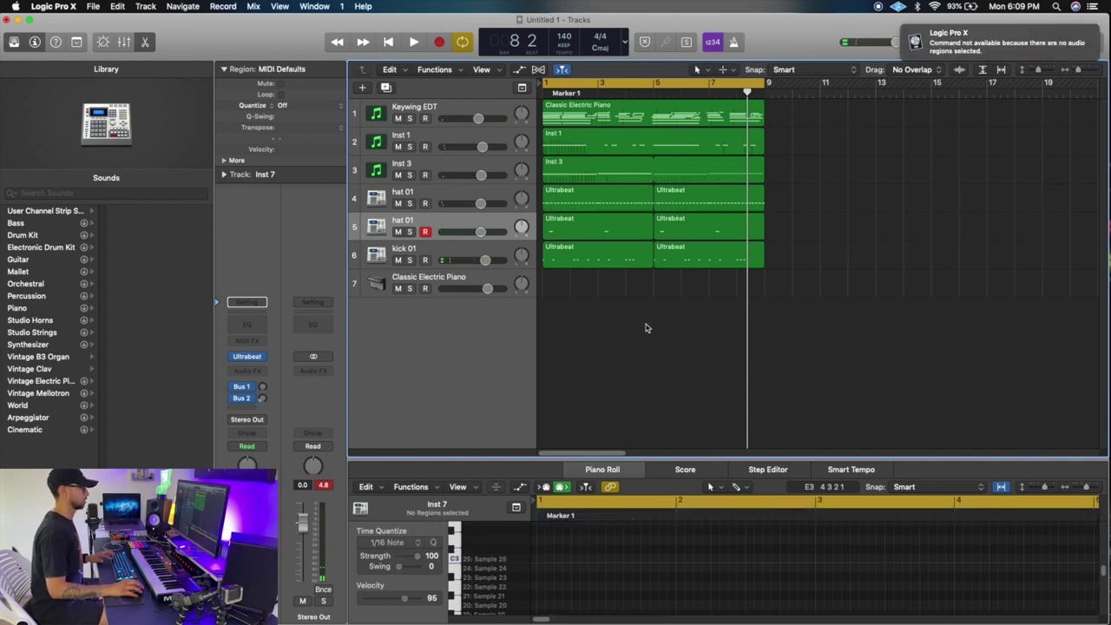
key(space)
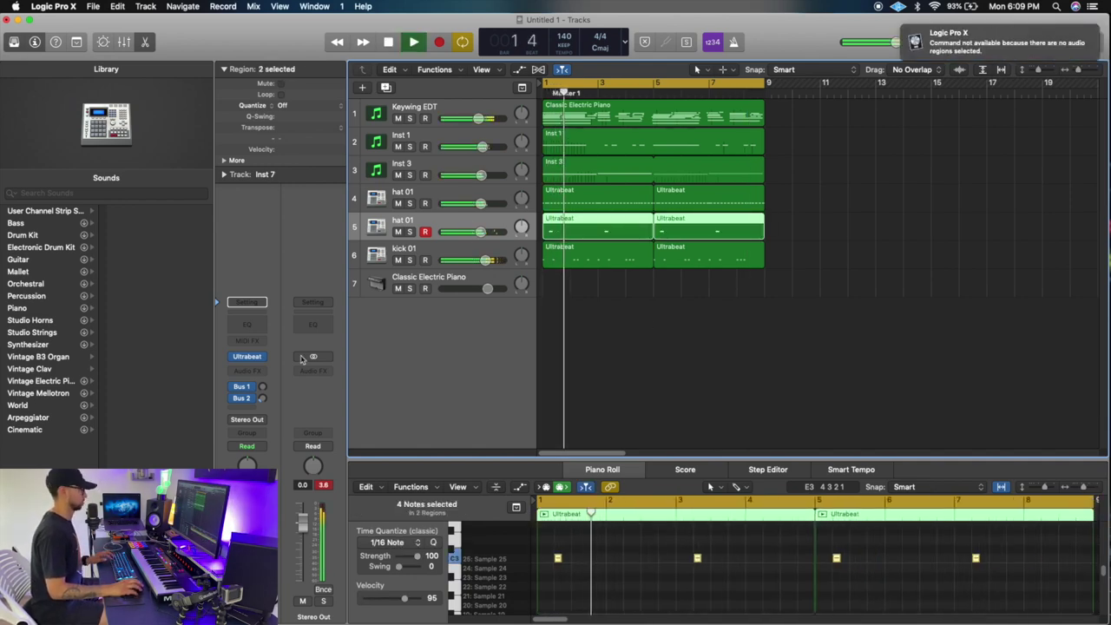
click(247, 356)
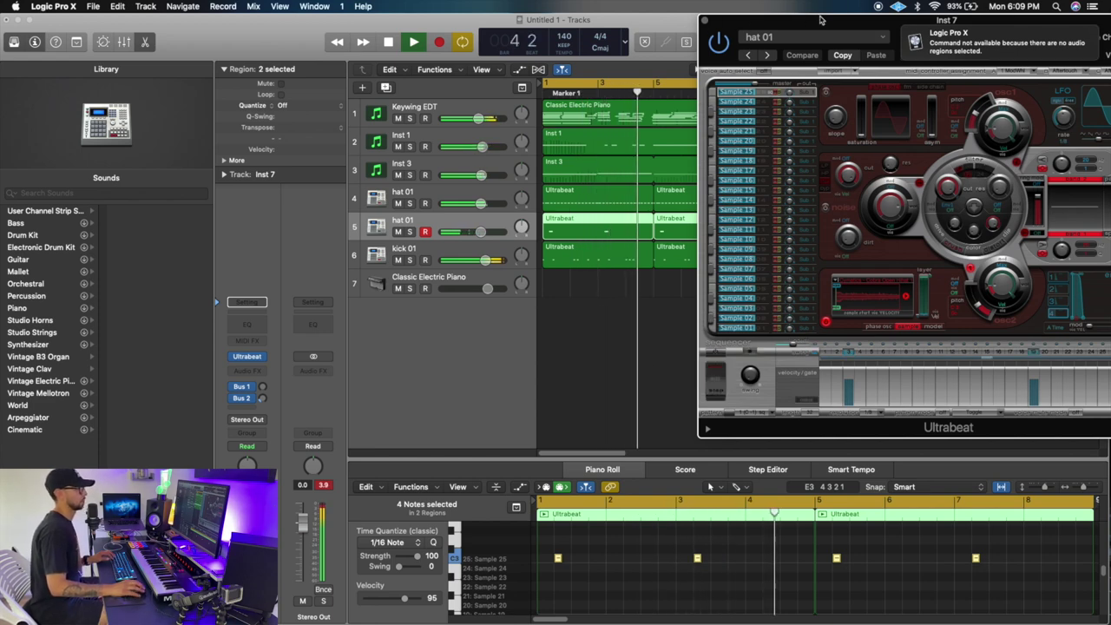
click(704, 19)
- Add a rimshot hit on step 25 of the Inst 6 Ultrabeat pattern and play it with the beat
click(451, 282)
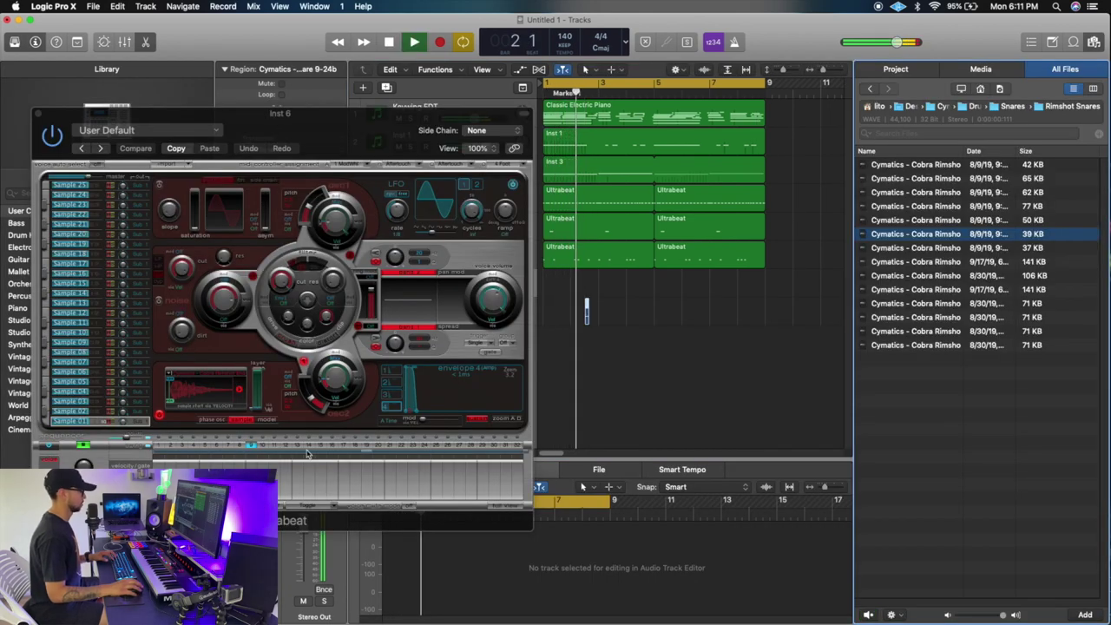
key(space)
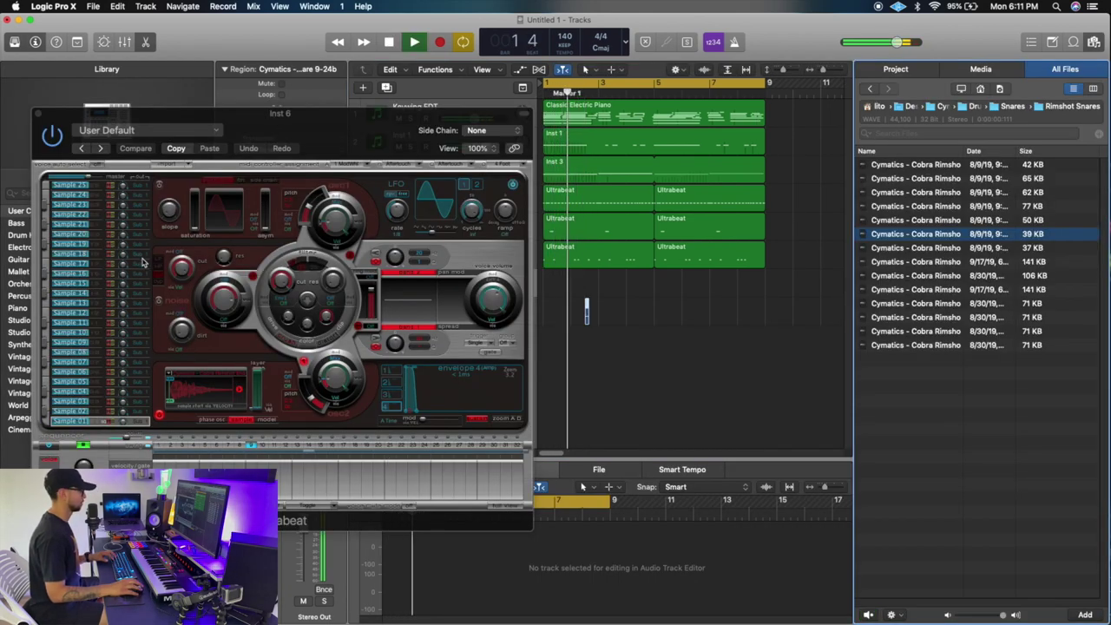
key(space)
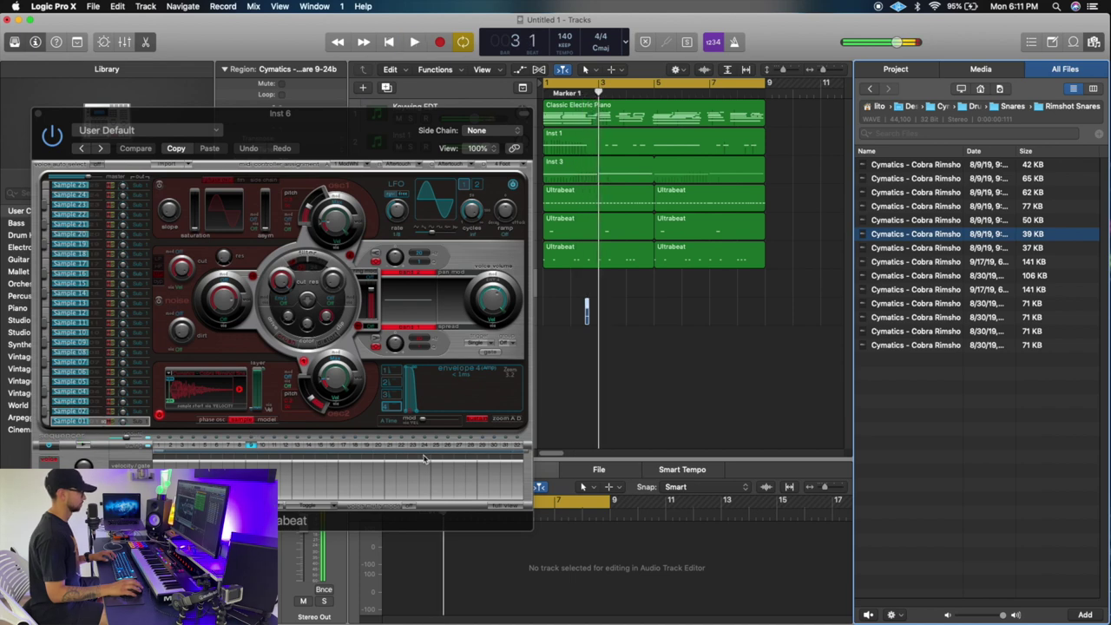
click(438, 448)
key(space)
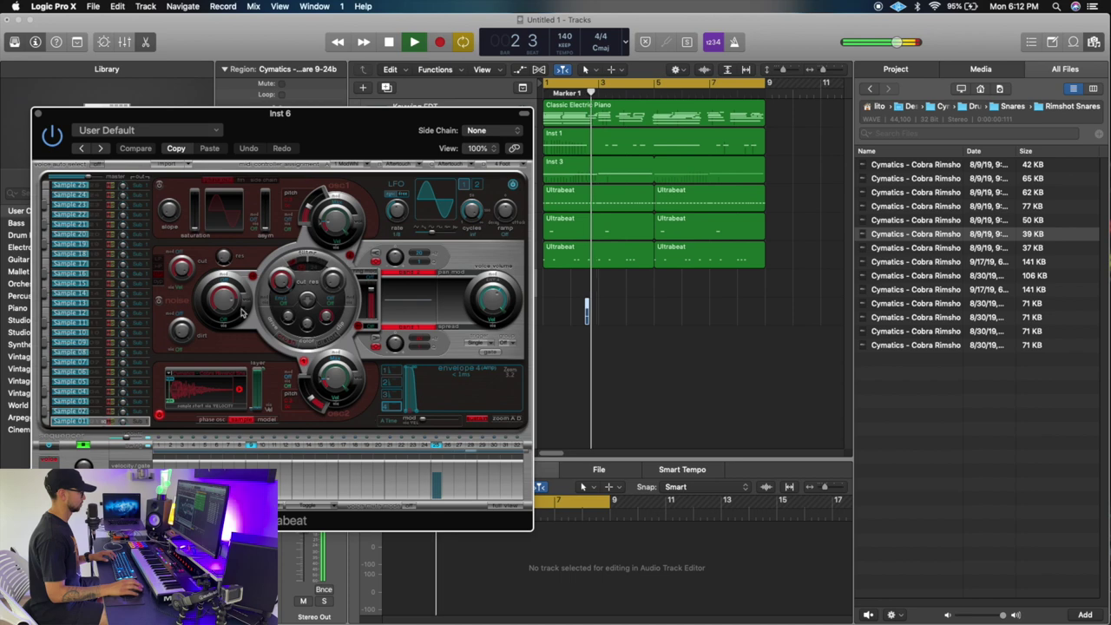
- Close the Inst 6 Ultrabeat plug-in and slightly lower the kick 01 track's volume during playback
click(37, 113)
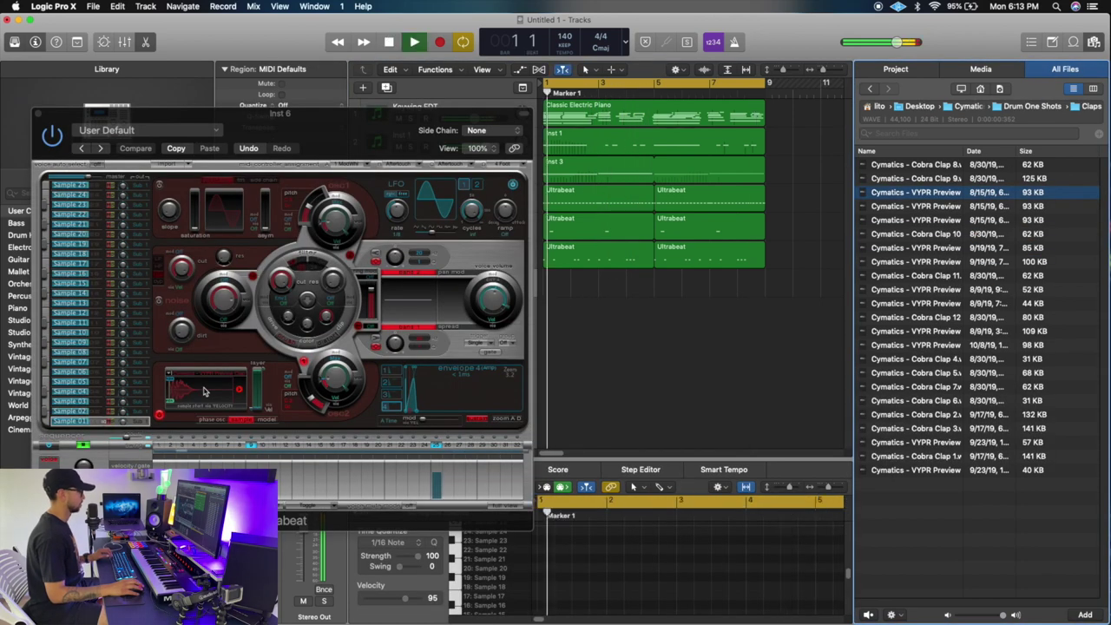
click(40, 114)
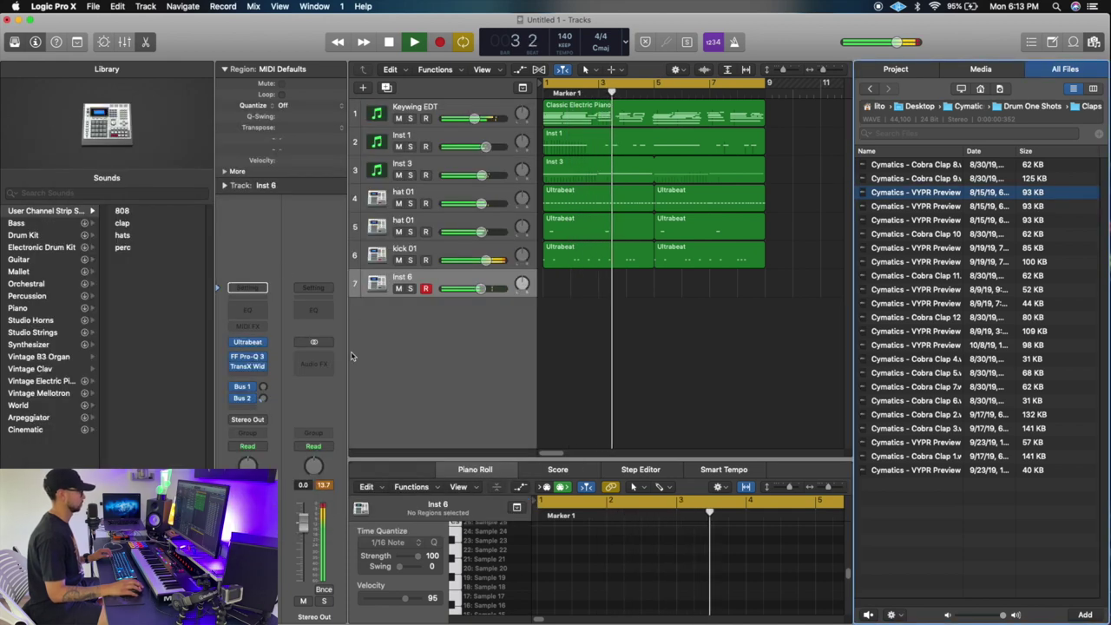
click(490, 264)
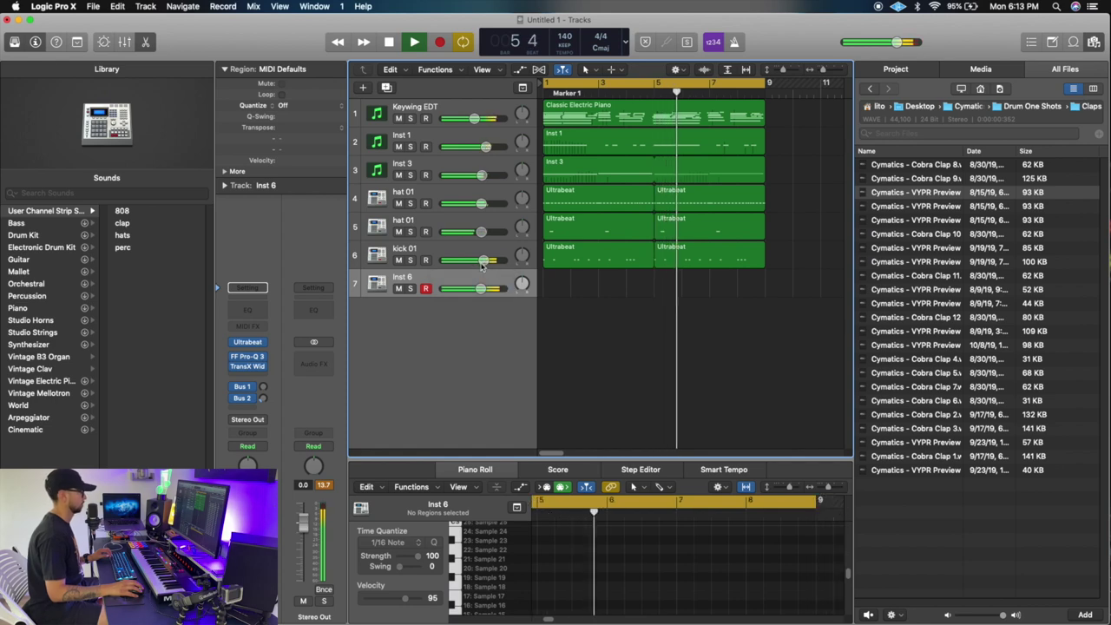
- Boost the Inst 6 track's Pro-Q 3 bell band near 4.4 kHz to about +0.99 dB and close the equalizer
click(245, 356)
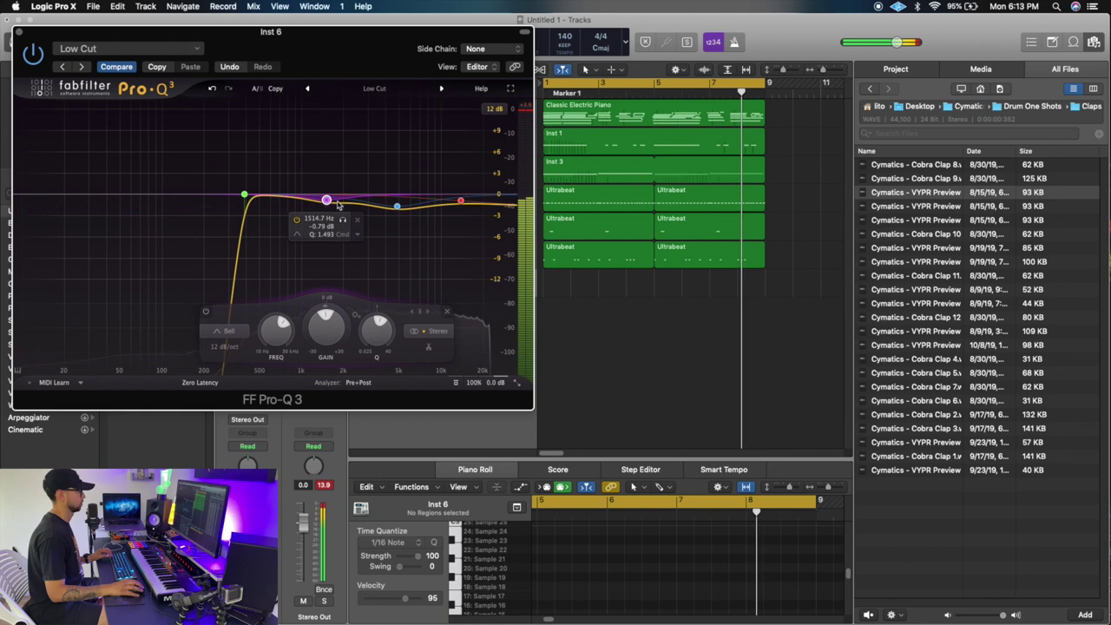
drag(393, 212, 391, 188)
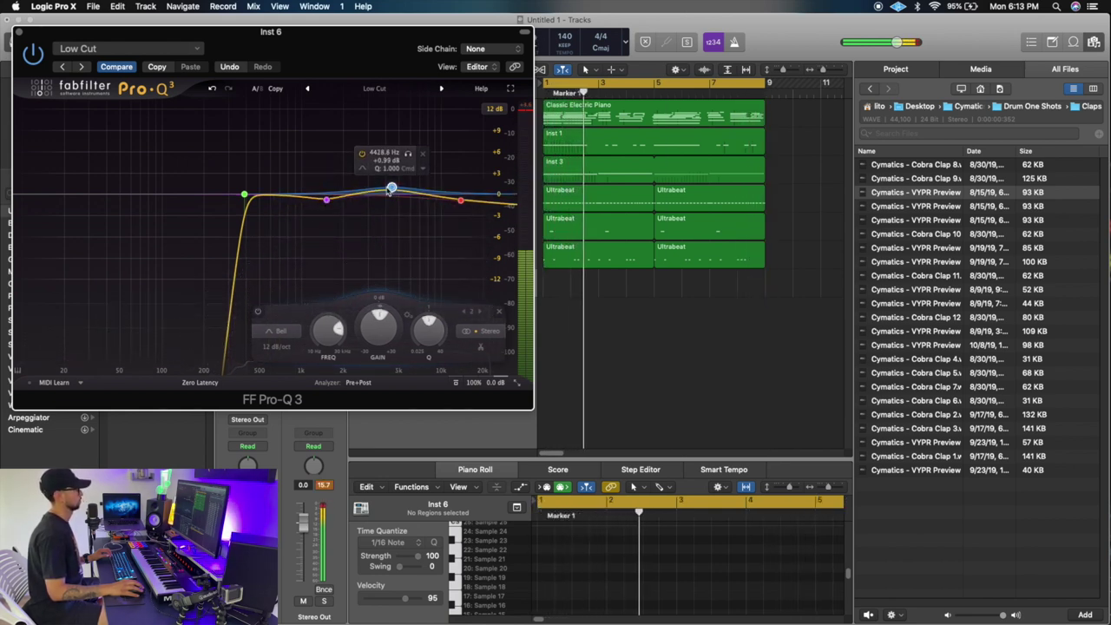
key(super+w)
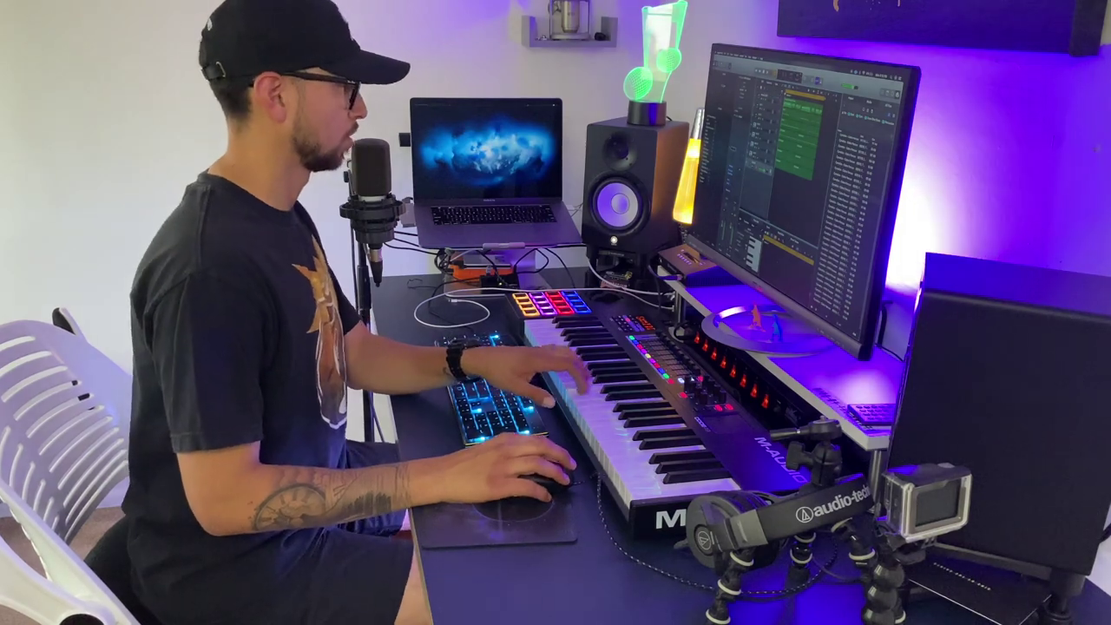
- Record a short cowbell part on track 8 with Alchemy, and slightly lower that track's volume
click(440, 43)
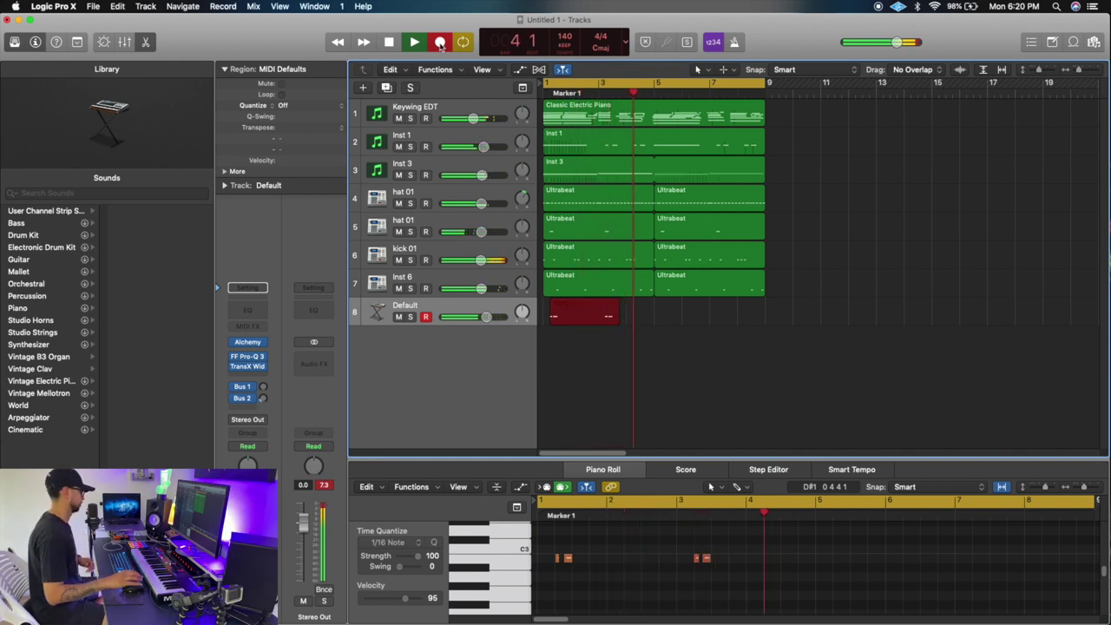
click(440, 45)
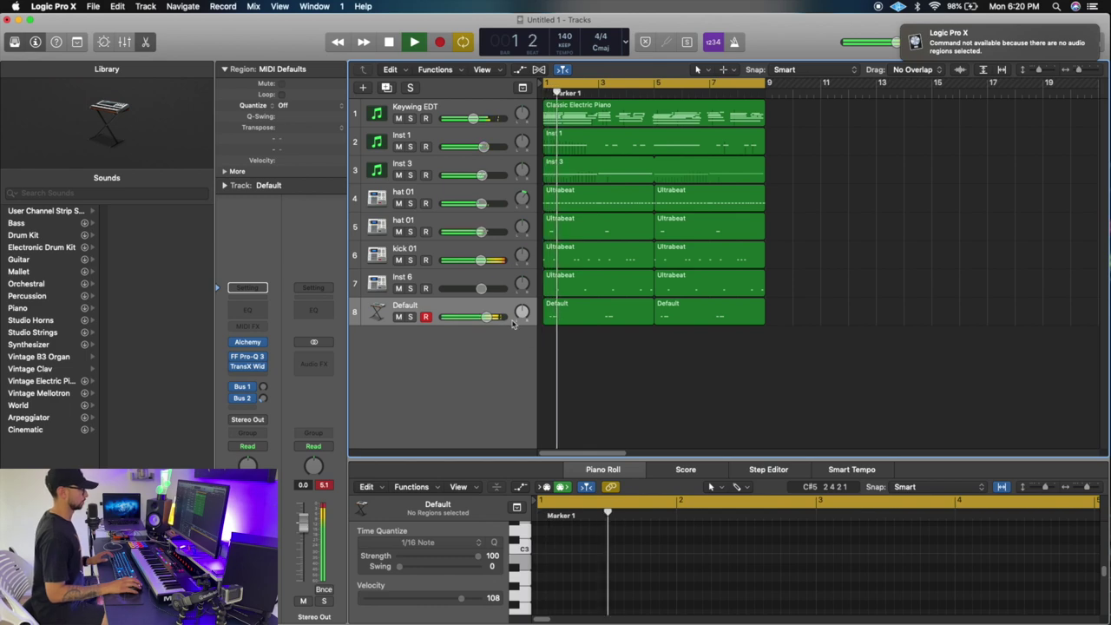
drag(486, 317, 484, 316)
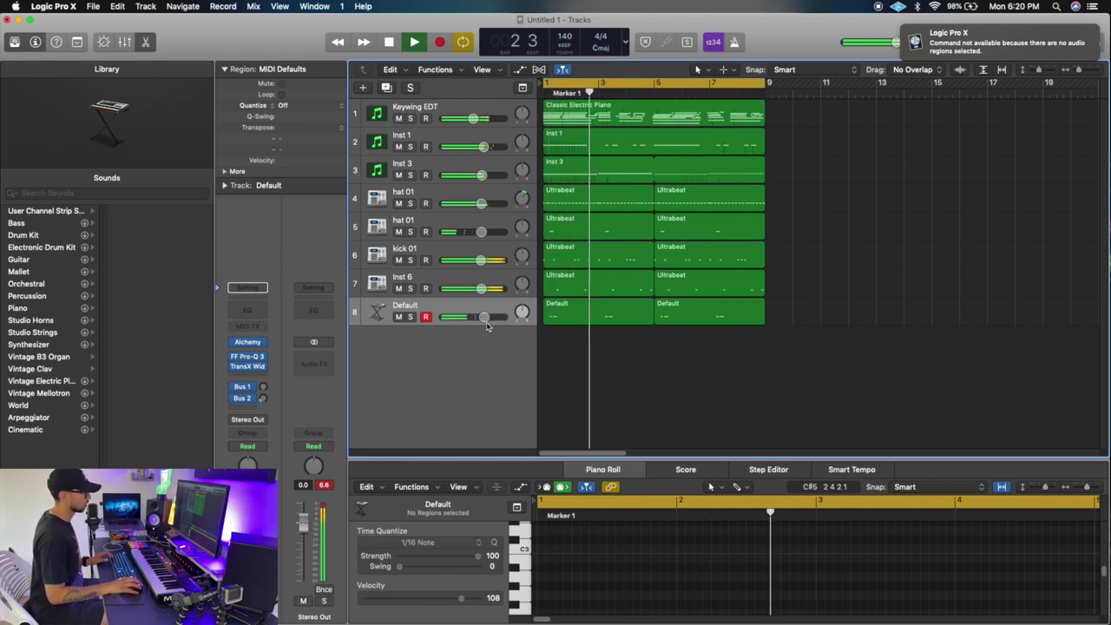
- Select the regions on track 8, check the cowbell source and envelope in its Alchemy instrument, and close the plug-in
click(467, 306)
click(247, 341)
click(248, 346)
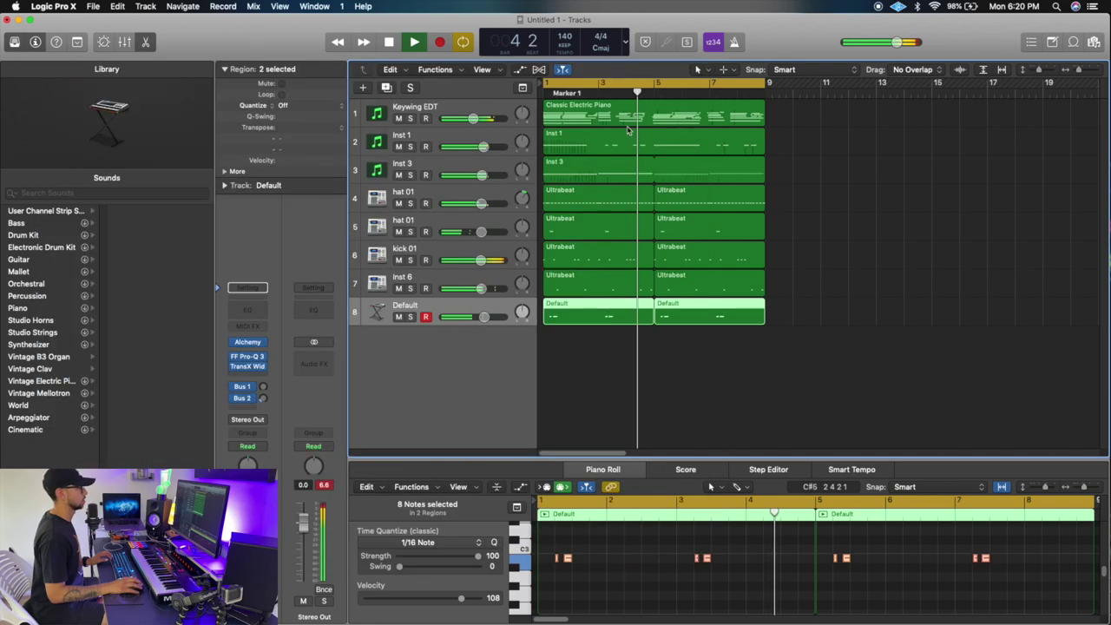
click(247, 343)
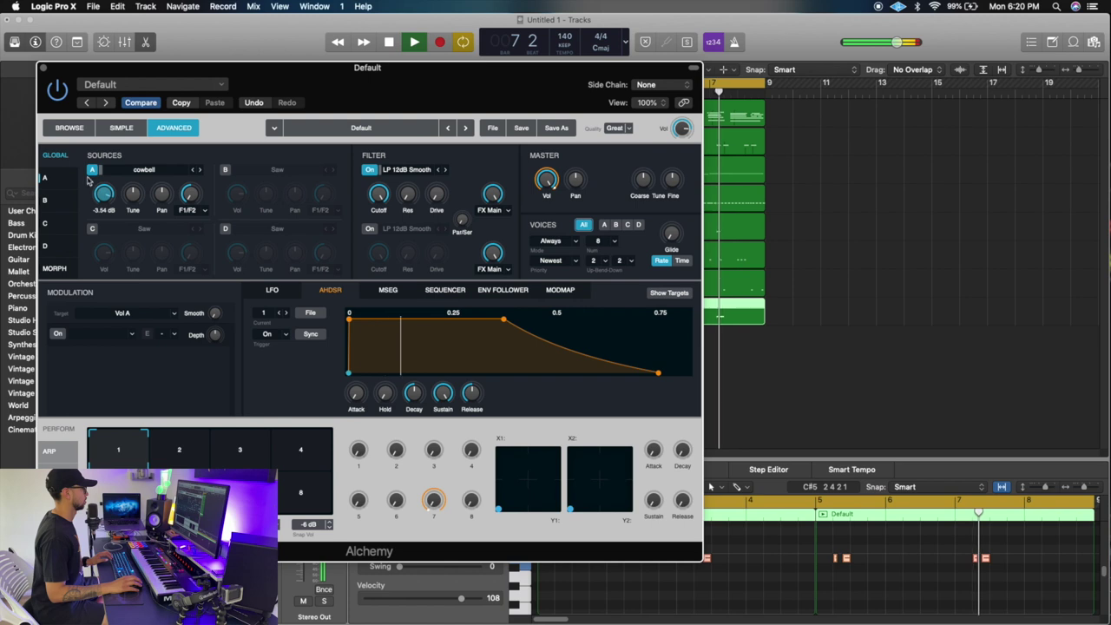
click(45, 69)
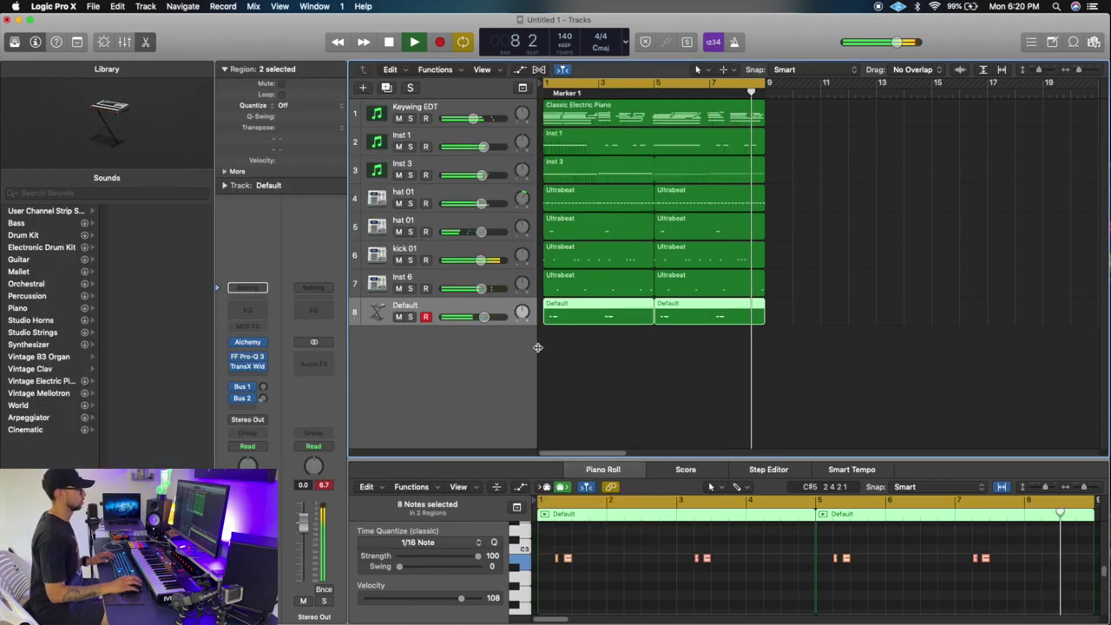